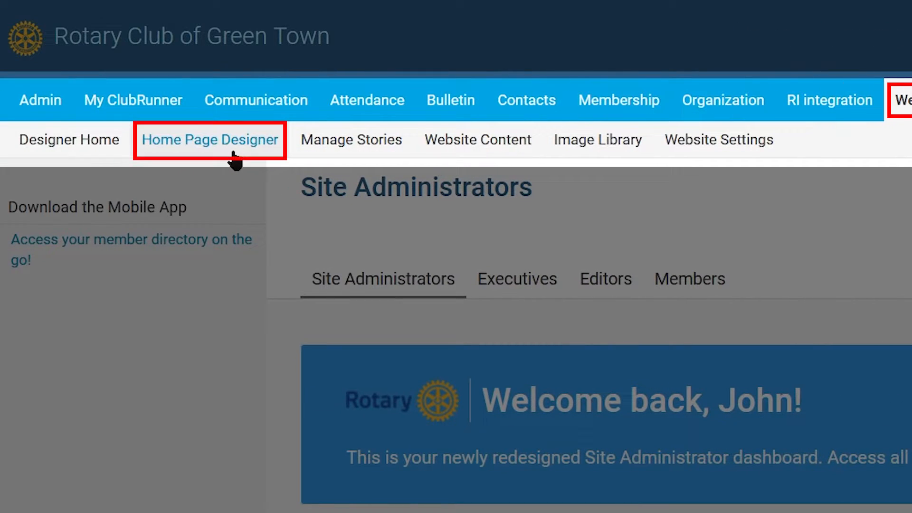
- Open the Home Page Designer and display the available preformatted widgets
click(233, 153)
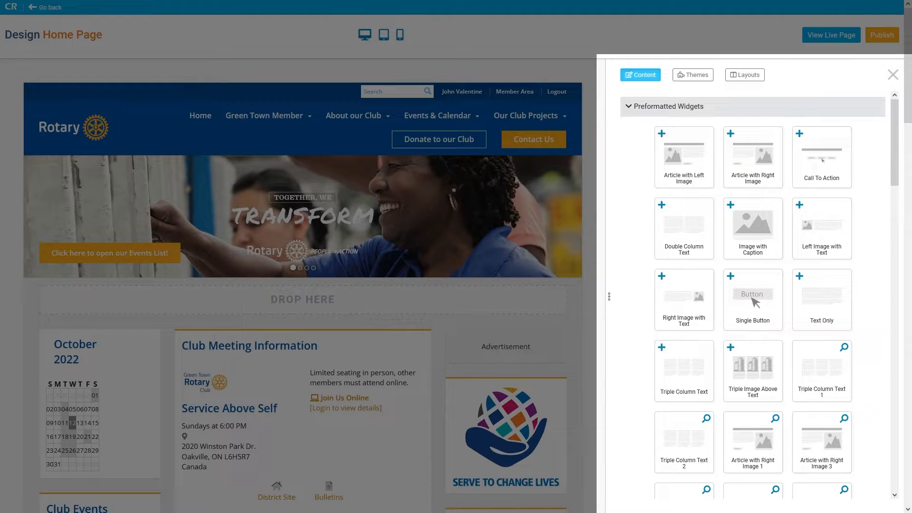
click(727, 106)
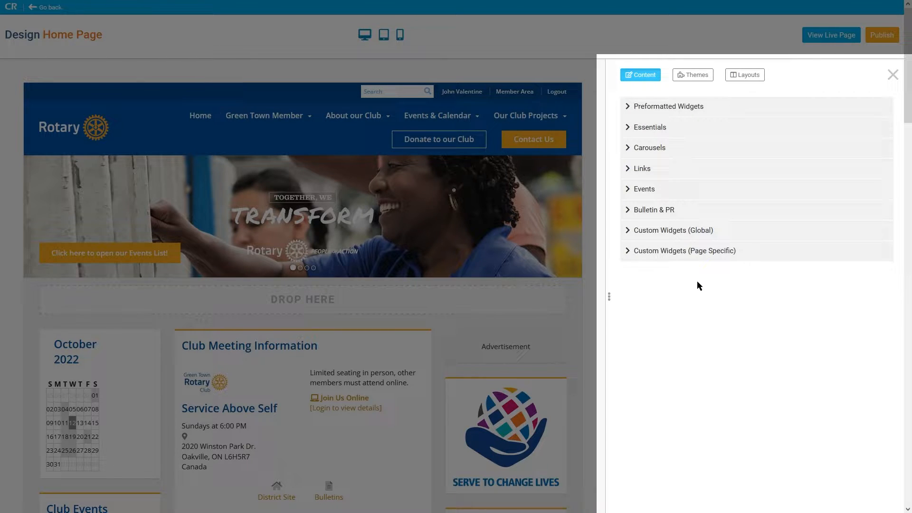
click(706, 115)
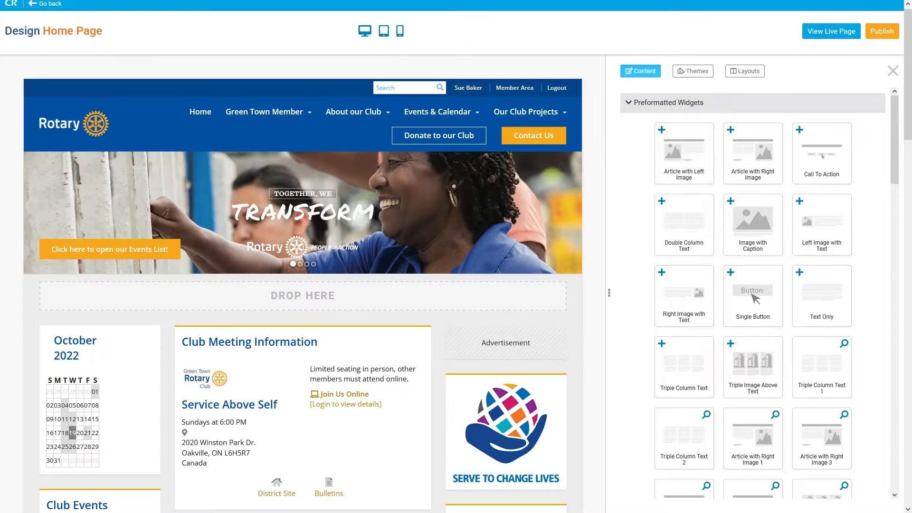
- Add an Article with Left Image widget below the banner and set its header to "This is the widget header!"
drag(665, 149, 349, 310)
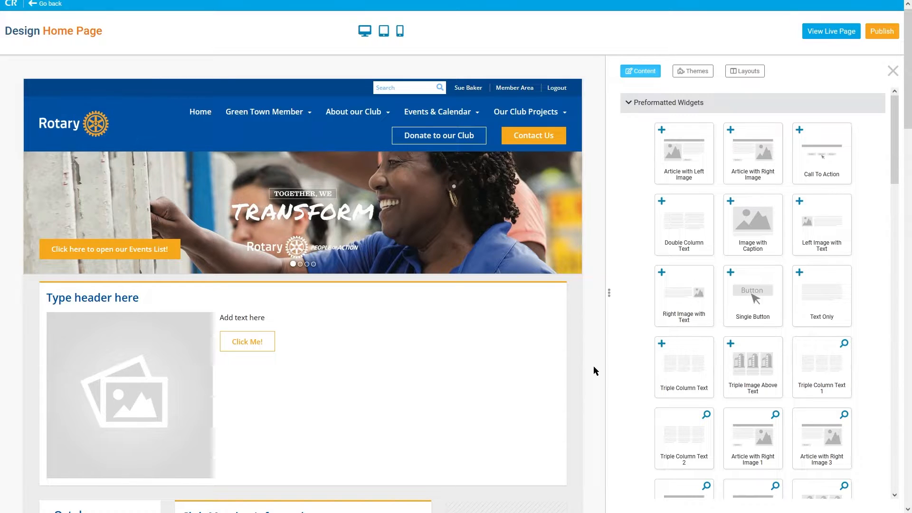
click(276, 299)
text(T)
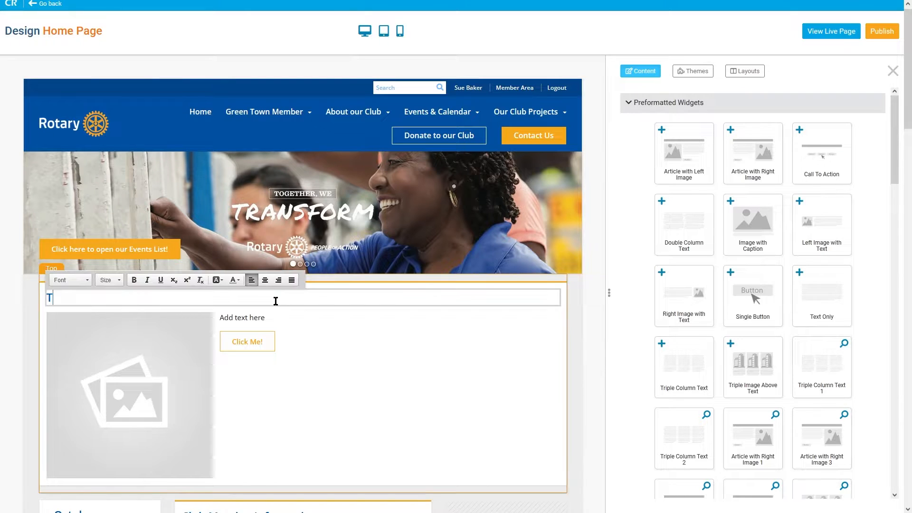
text(his is the widget header!)
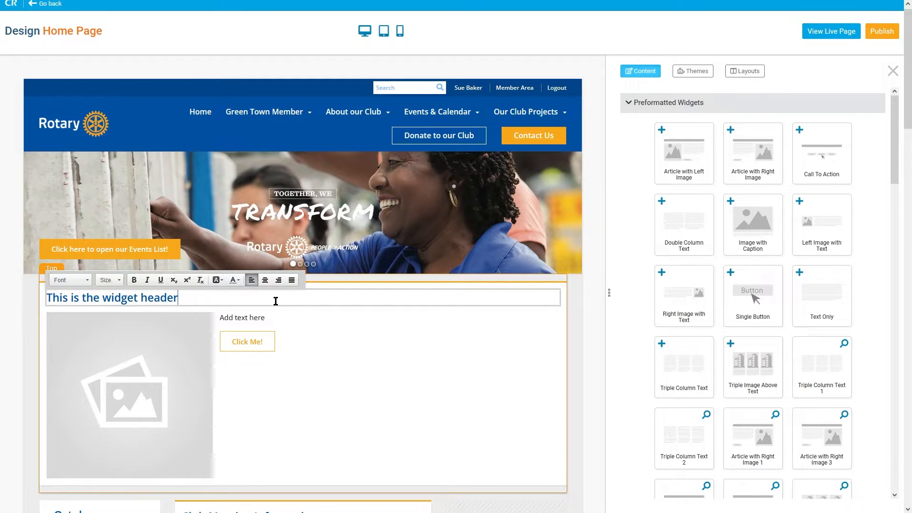
- Replace the article widget's placeholder body text with "This is the body of the widget content!"
click(292, 321)
text(This is the widget)
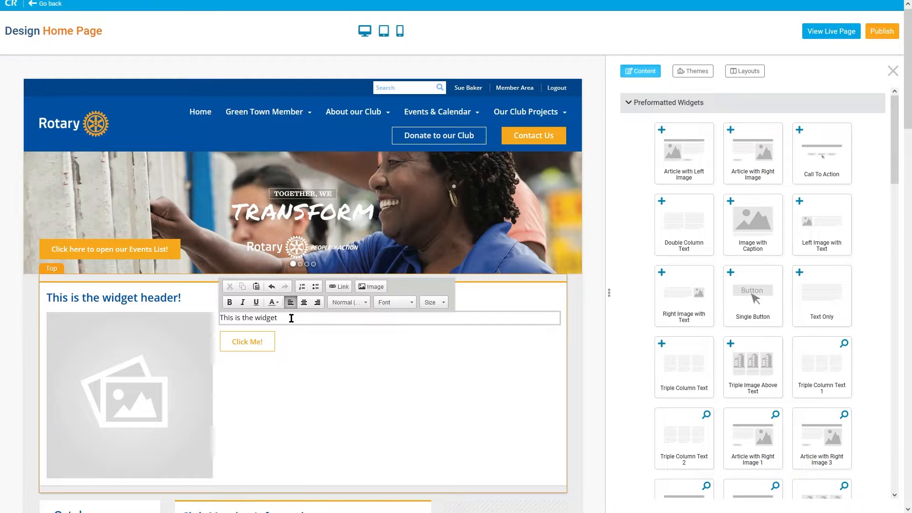
key(BackSpace)
key(BackSpace)
key(BackSpace)
key(BackSpace)
key(BackSpace)
key(BackSpace)
key(BackSpace)
key(BackSpace)
key(BackSpace)
key(BackSpace)
key(BackSpace)
key(BackSpace)
key(BackSpace)
key(BackSpace)
key(BackSpace)
key(BackSpace)
key(BackSpace)
key(BackSpace)
text(This is the)
key(ctrl+a)
text(This is the main t)
key(ctrl+a)
key(BackSpace)
text(This is the main widget)
key(ctrl+a)
key(BackSpace)
text(e main widget)
key(ctrl+a)
text(This is the bno)
key(ctrl+BackSpace)
key(ctrl+BackSpace)
text(the body of the widget content!)
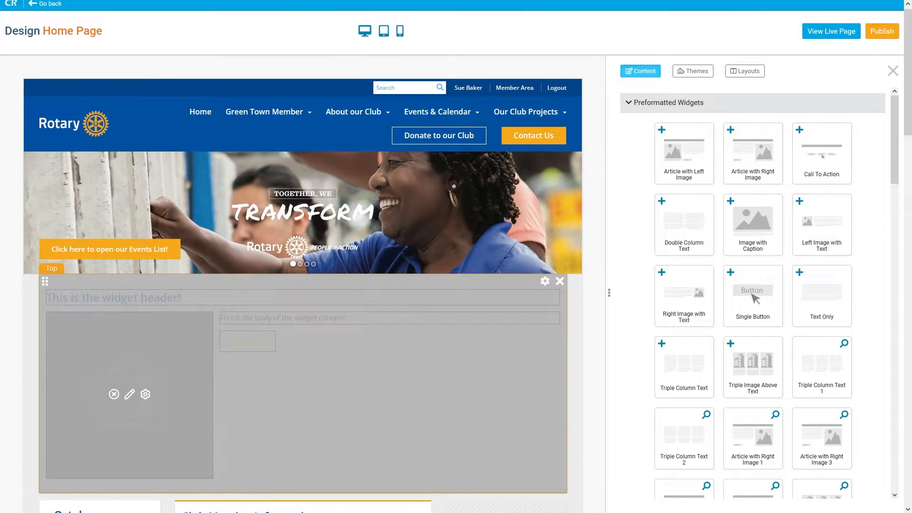
- Replace the article widget's placeholder image with the first grilled steak photo in the image library
click(129, 394)
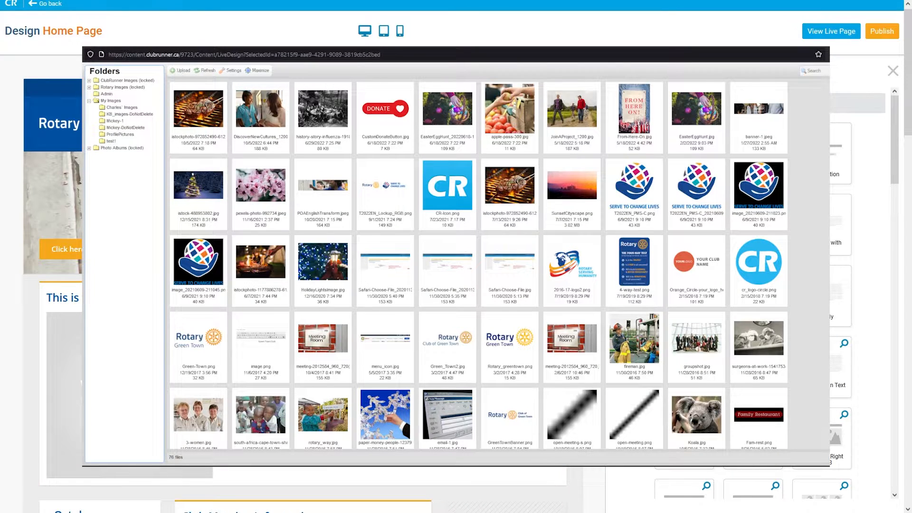
click(190, 132)
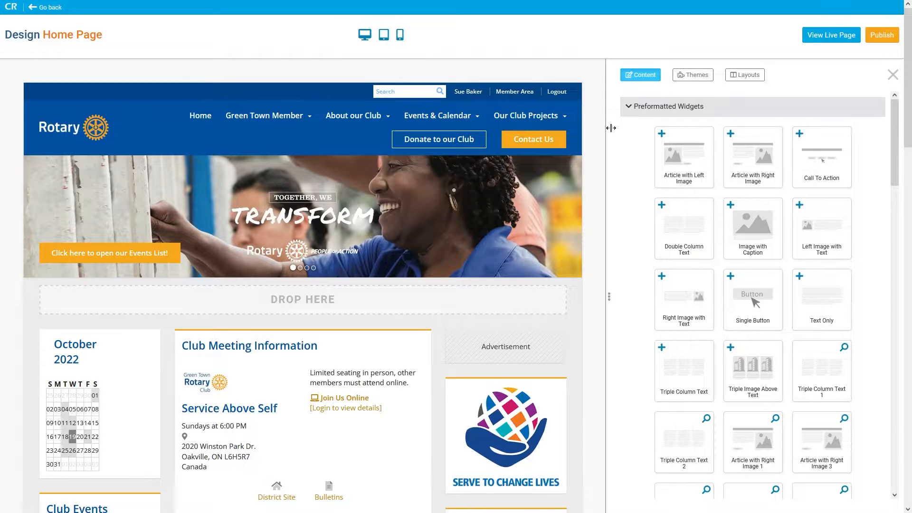
- Add the Meeting Information widget from the Essentials category to the empty main column of the home page
click(627, 108)
click(627, 128)
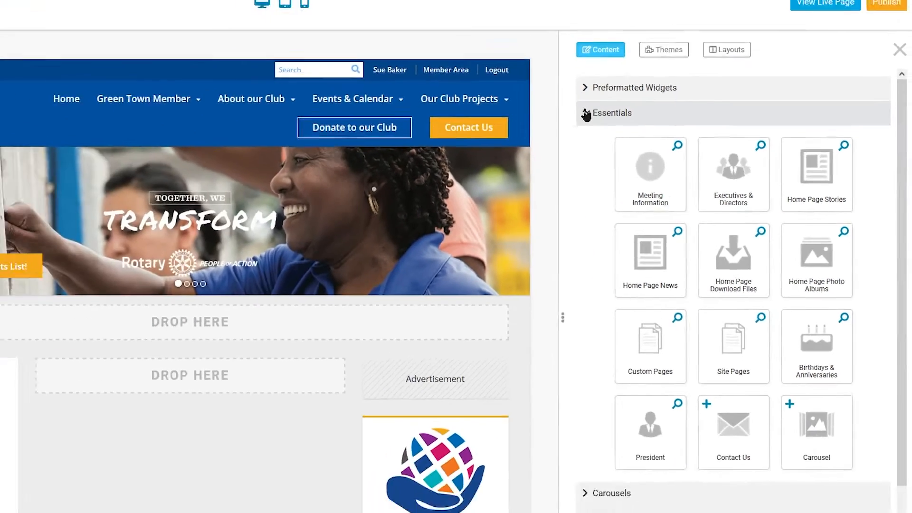
drag(503, 132, 500, 181)
drag(665, 188, 342, 362)
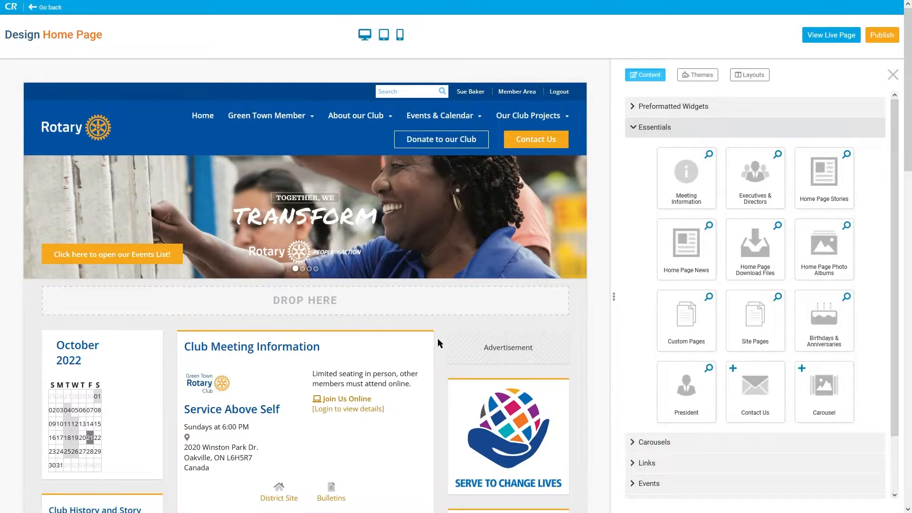
- Open the page for editing the Club Meeting Information widget's content
scroll(438, 338, down, 3)
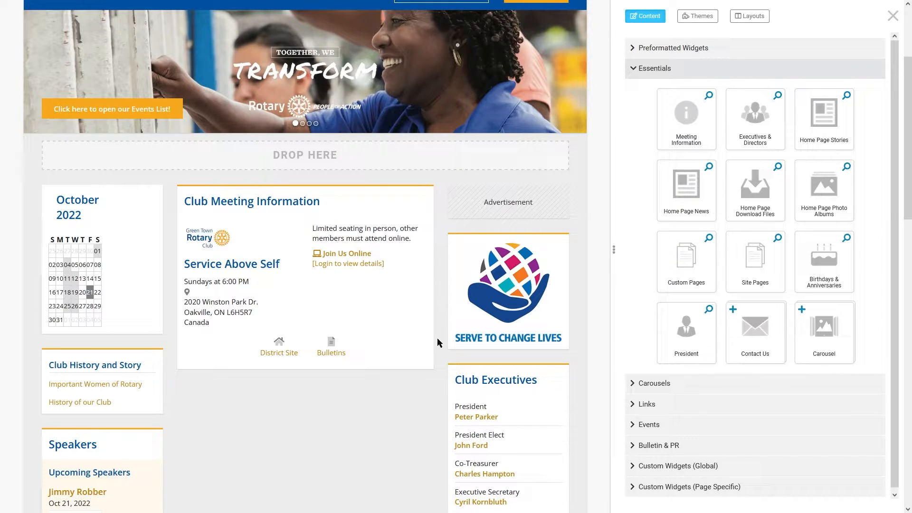
mouse_move(305, 285)
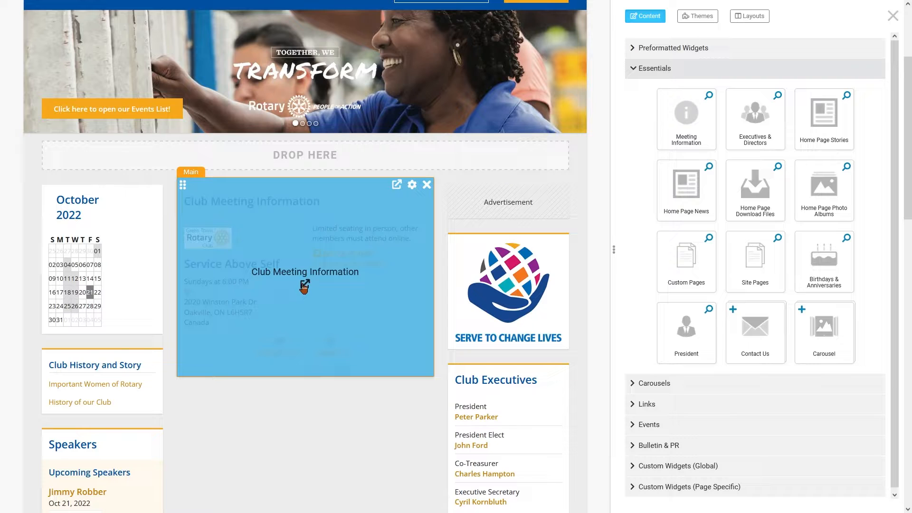
click(304, 285)
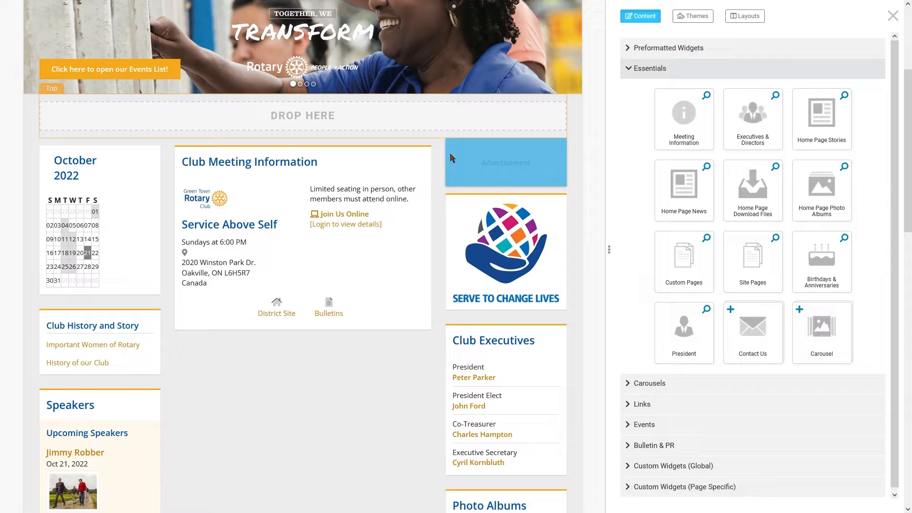
- Open the Club Meeting Information widget's properties and examine the available border, padding and further settings
mouse_move(408, 150)
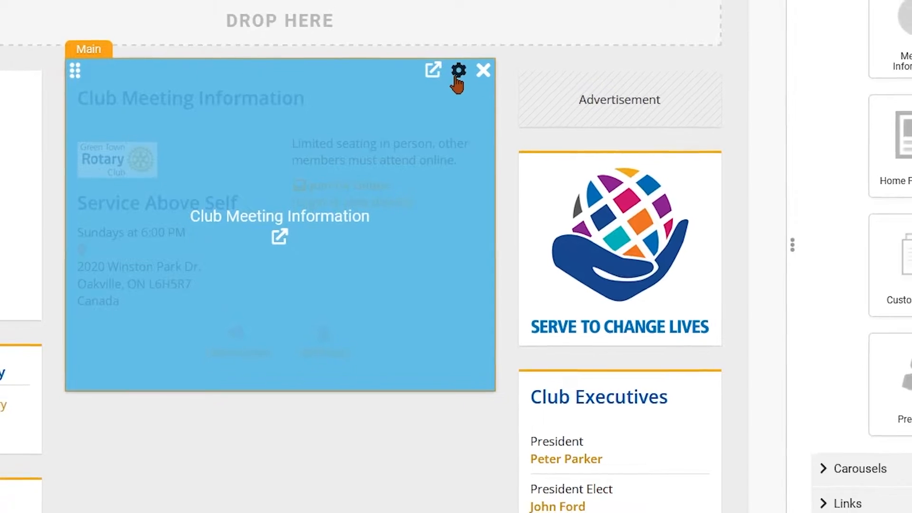
click(468, 66)
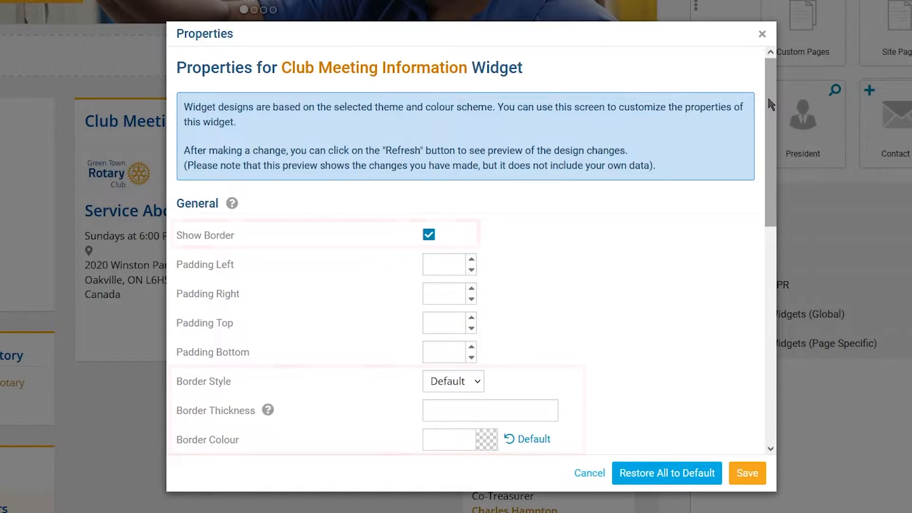
drag(770, 104, 772, 299)
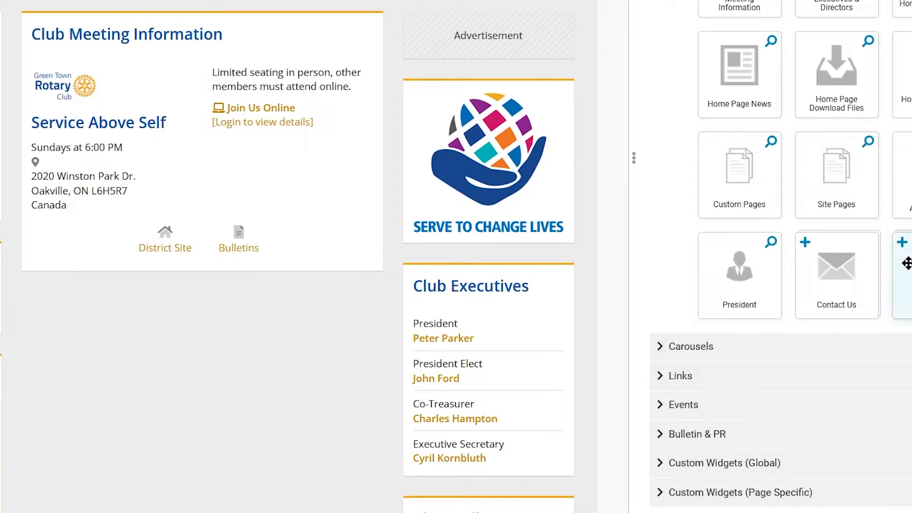
- View the Club Executives widget's positions page, return to the designer, and examine the widget's properties without saving
click(529, 346)
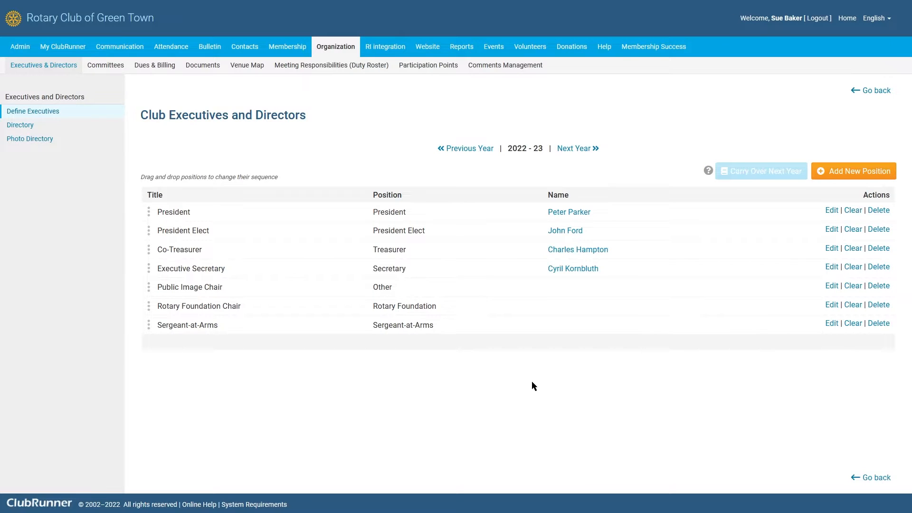
click(882, 97)
click(607, 138)
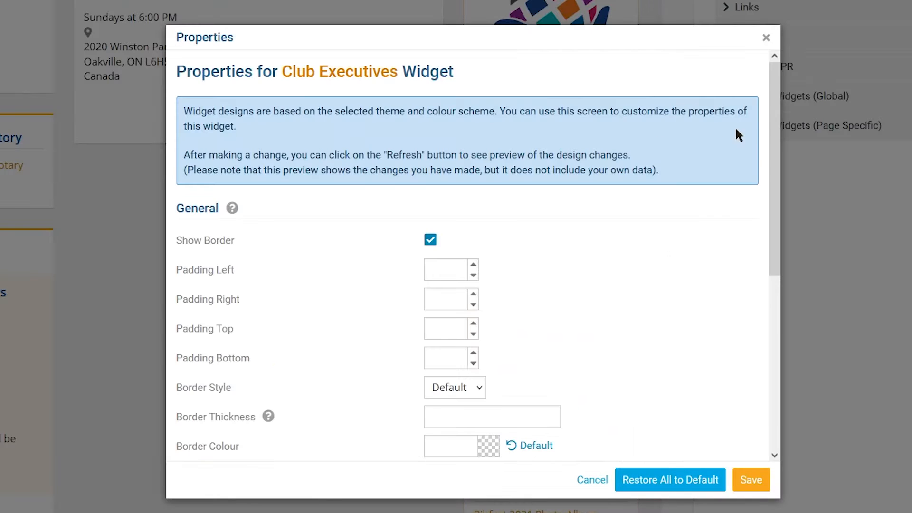
drag(778, 108, 782, 310)
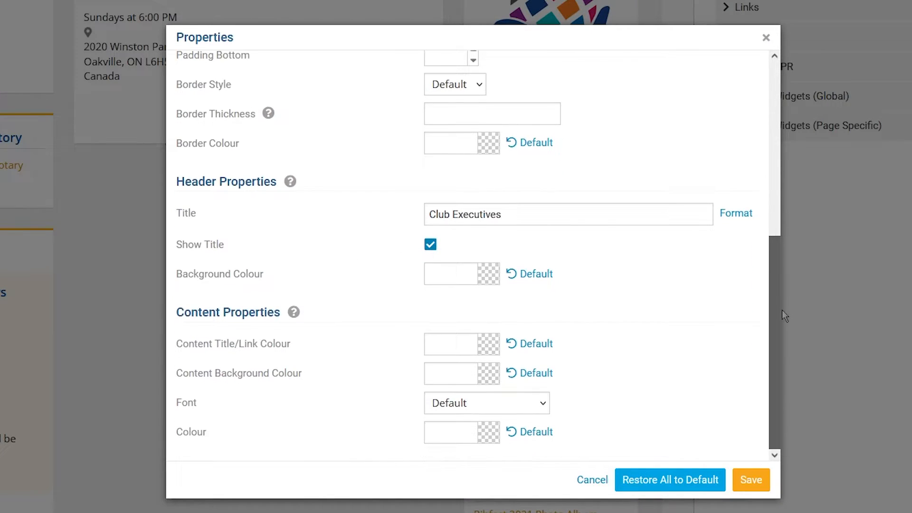
click(593, 485)
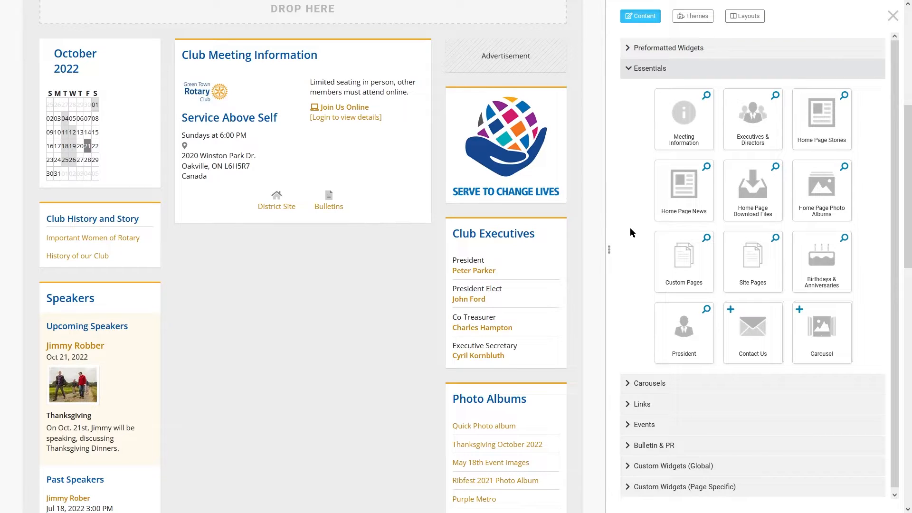
- Add the Home Page Stories widget to the main column below Club Meeting Information
drag(808, 96, 347, 208)
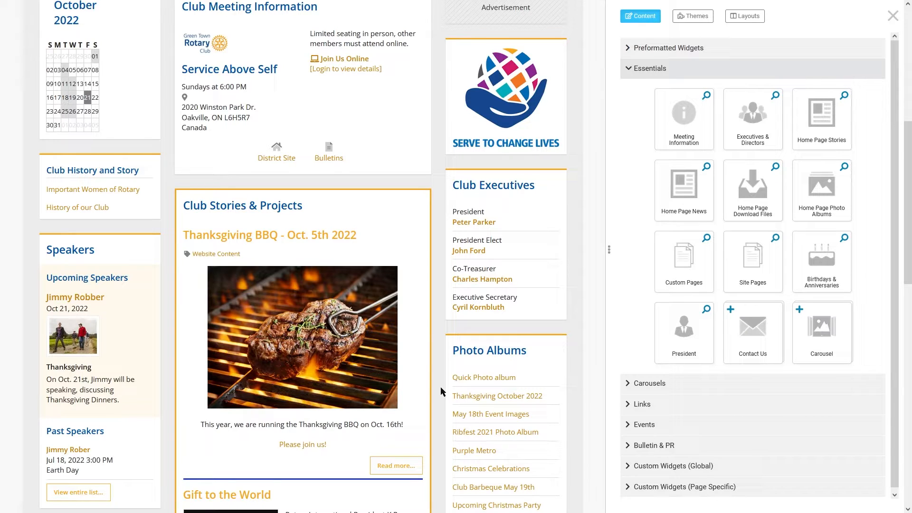
- View the story management page of the Club Stories & Projects widget and return to the designer
scroll(312, 404, down, 3)
scroll(310, 412, down, 2)
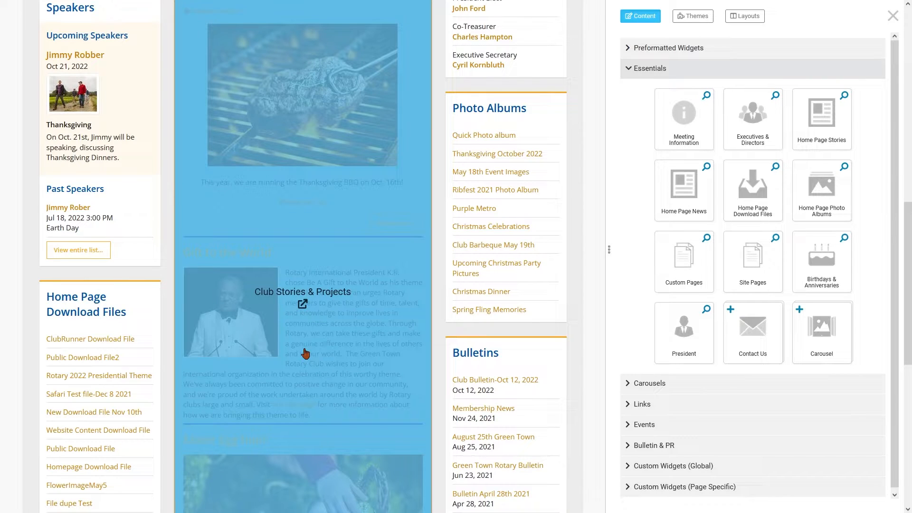
click(305, 353)
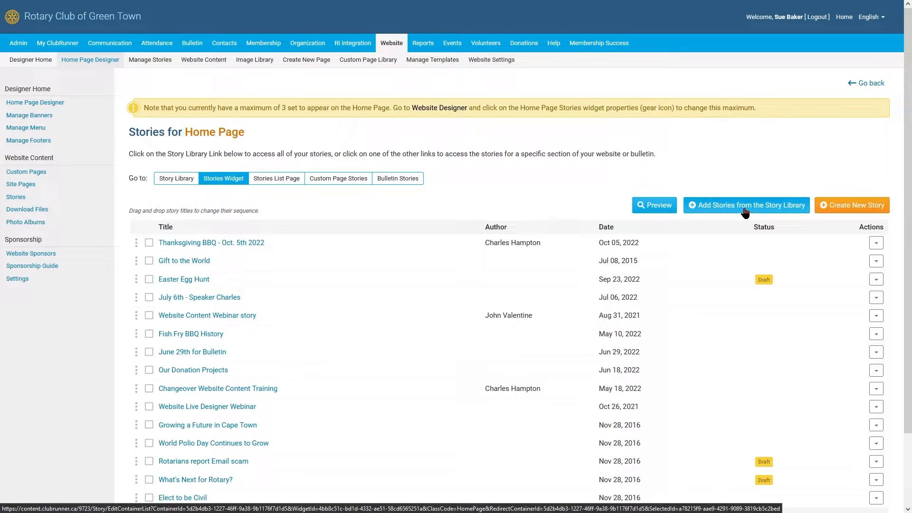
click(865, 84)
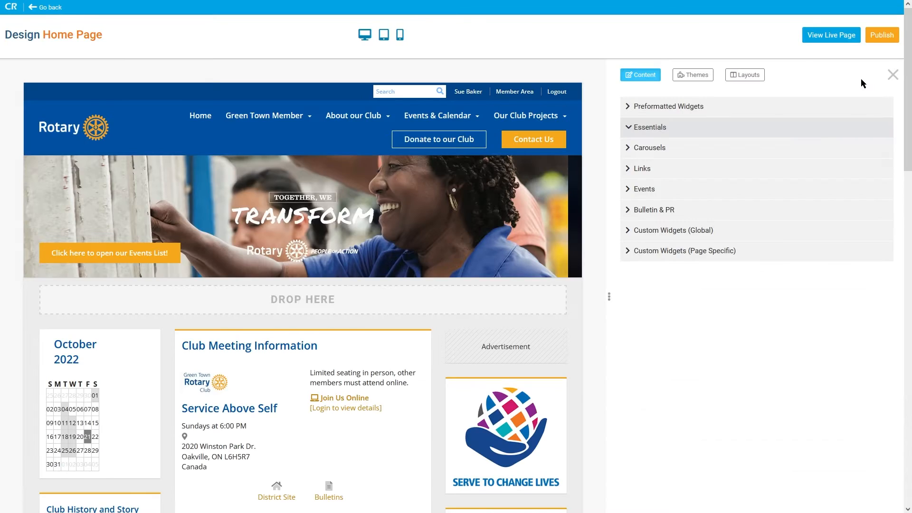
- Open the Club Stories & Projects widget's properties and examine its general, content, line separator and layout settings
scroll(411, 81, down, 10)
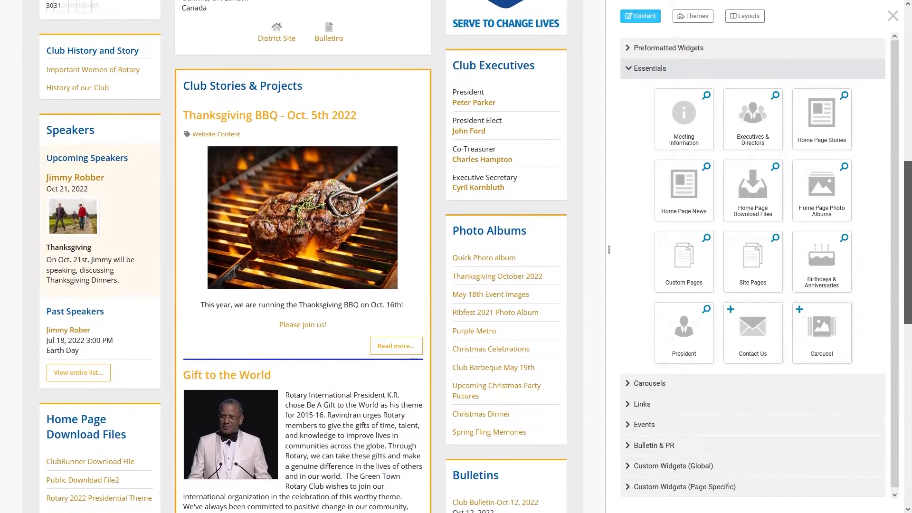
click(410, 82)
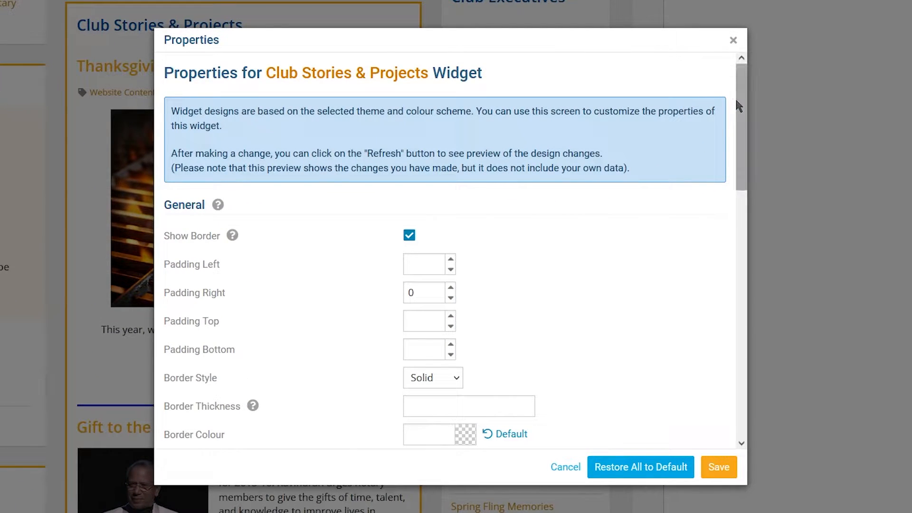
drag(737, 99, 728, 352)
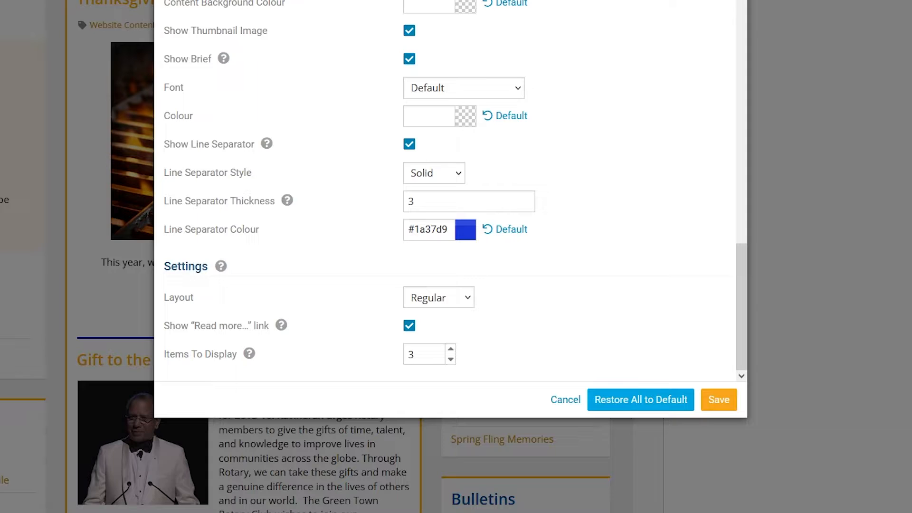
scroll(745, 326, up, 1)
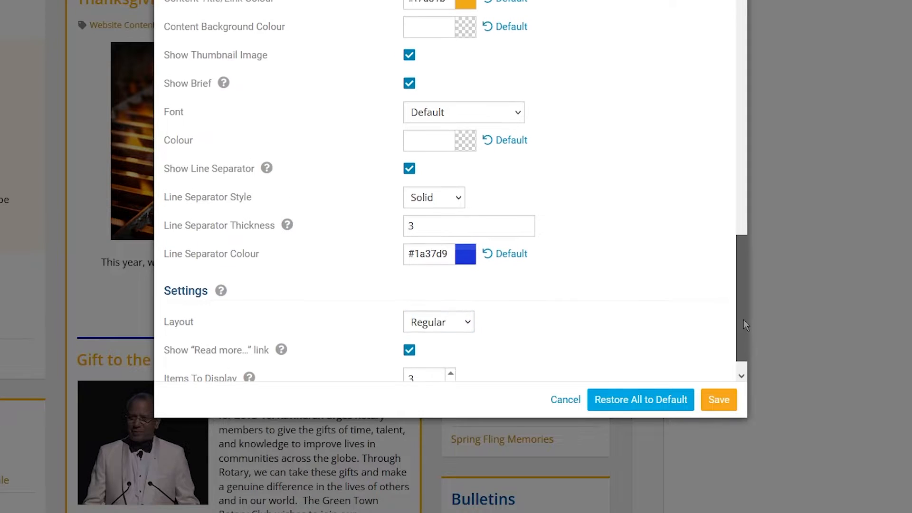
drag(743, 320, 742, 264)
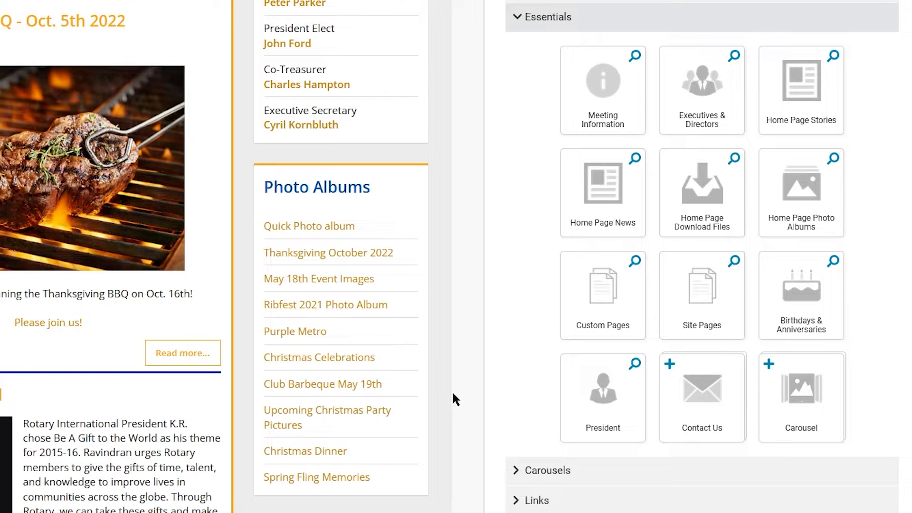
- Add a new Dynamic Carousel from the Carousels category to the drop area below the site menu, and return to the designer from its details page
click(542, 28)
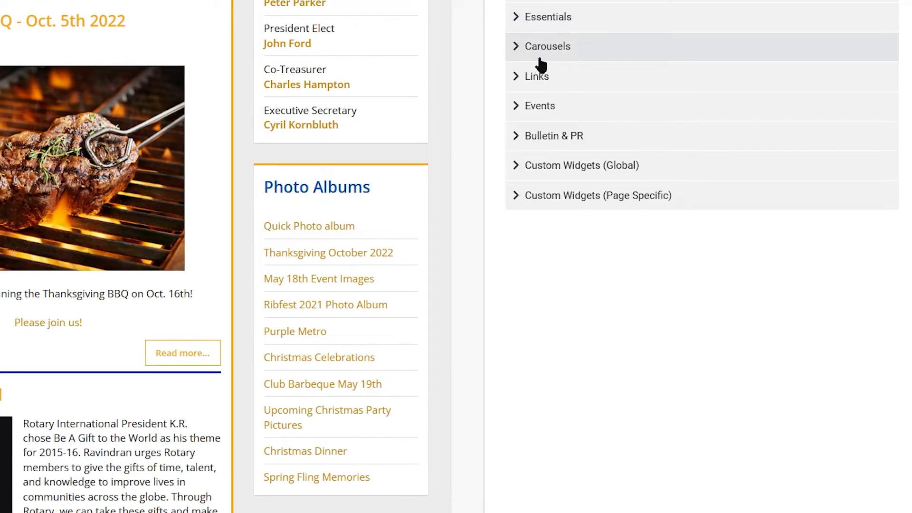
click(640, 62)
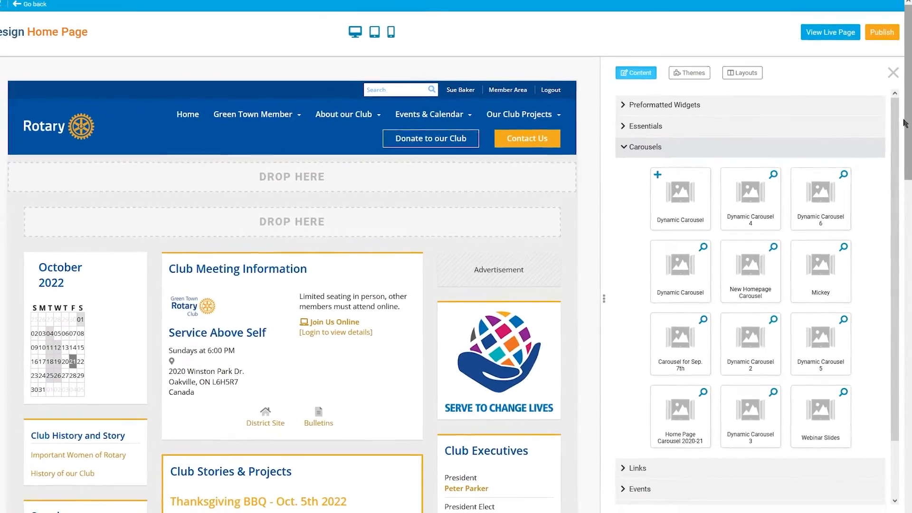
drag(699, 228, 467, 179)
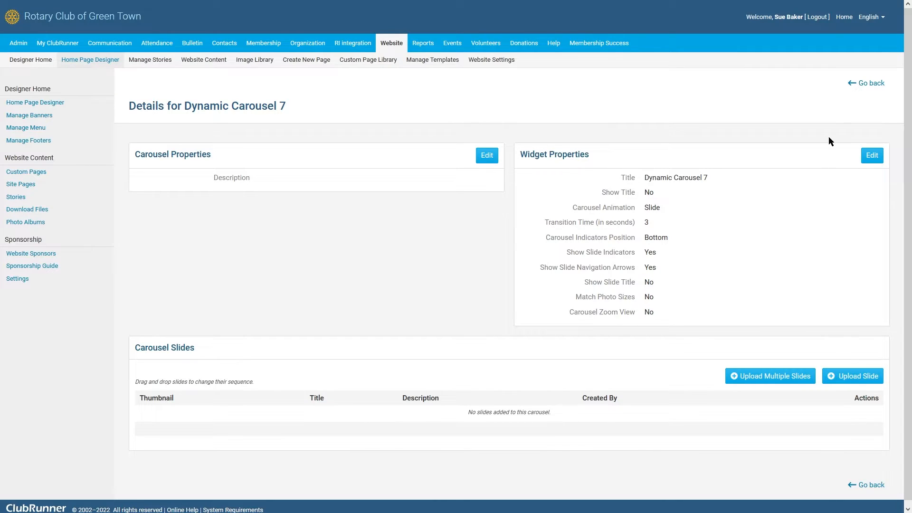
click(864, 88)
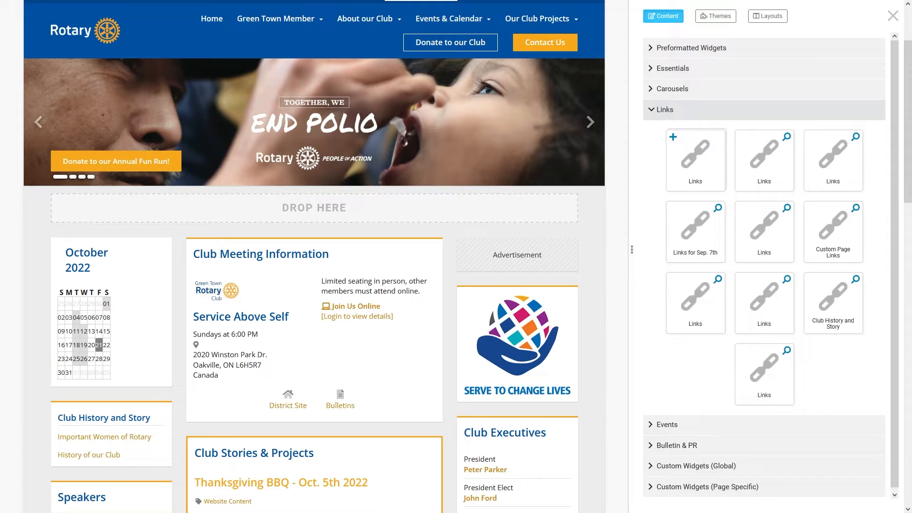
- Add a new Links widget to the right column below the advertisement and open the form for a new link
drag(696, 157, 470, 306)
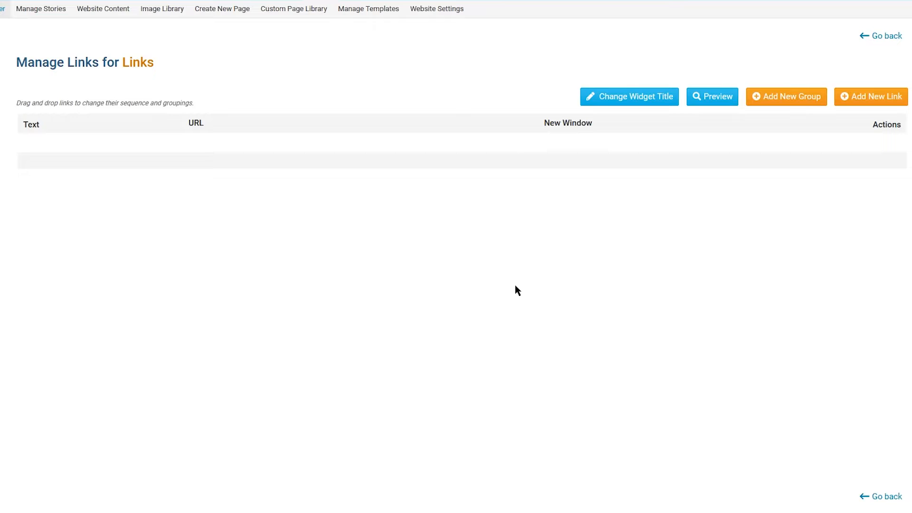
click(855, 97)
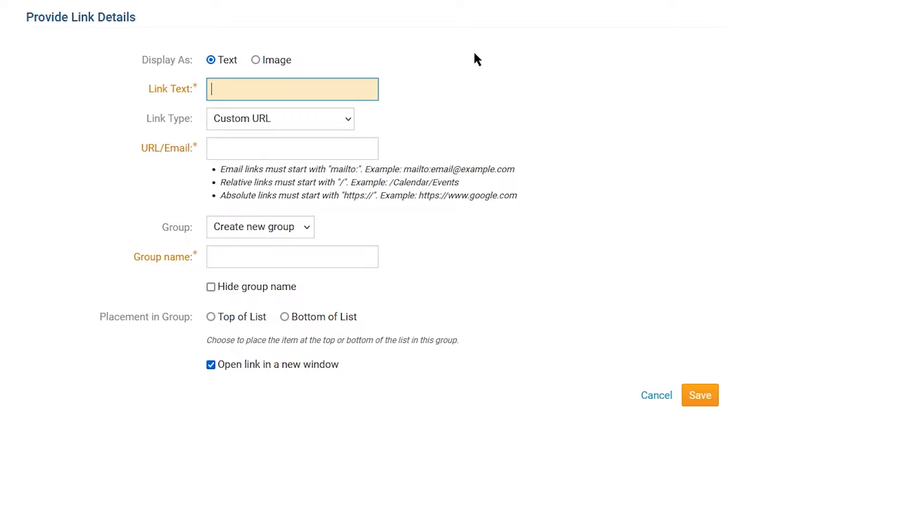
click(270, 69)
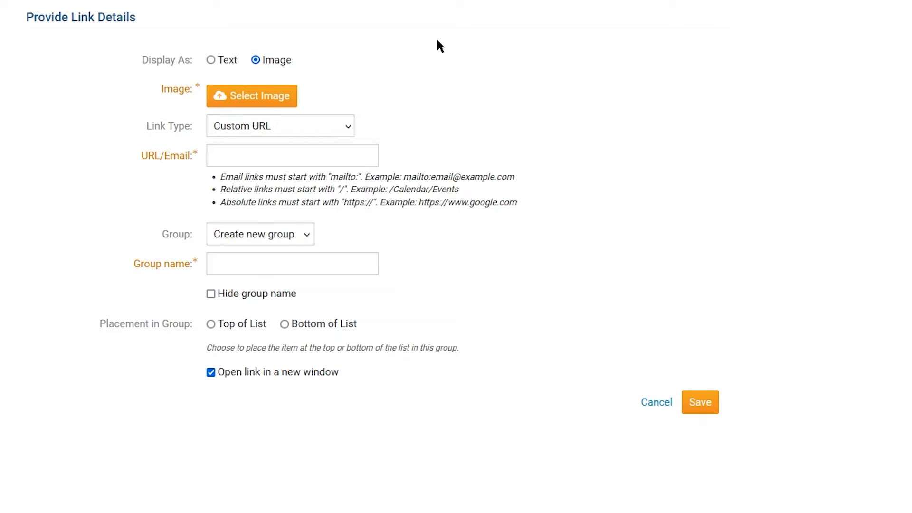
click(220, 63)
click(281, 93)
text(ClubRunner Support)
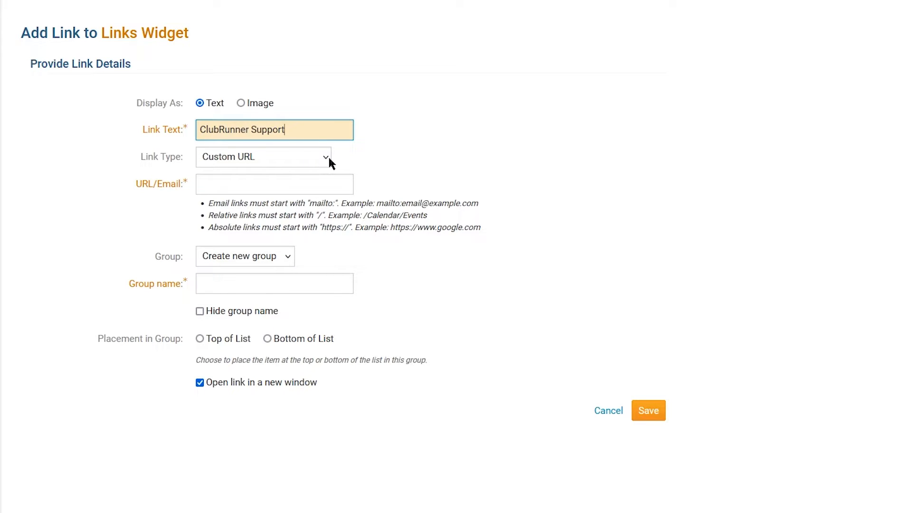
click(327, 156)
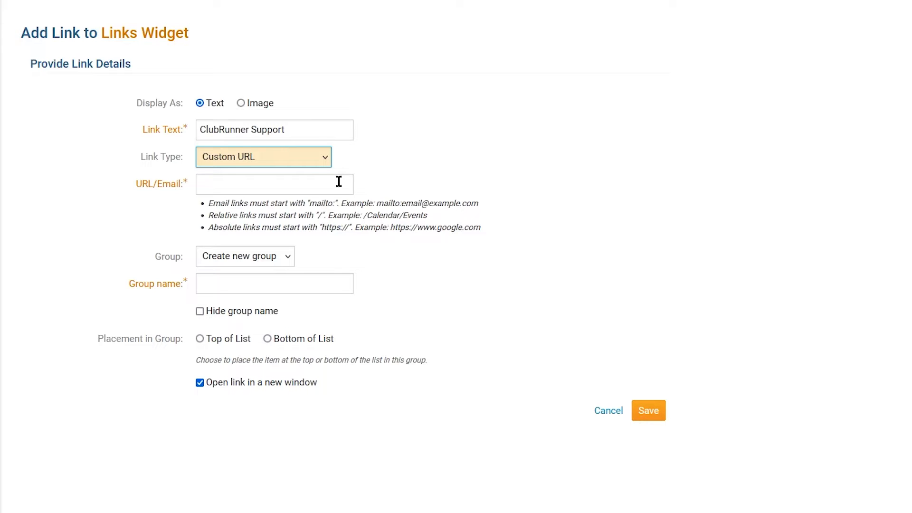
click(307, 179)
text(www.clubrunnersupport.com)
click(625, 265)
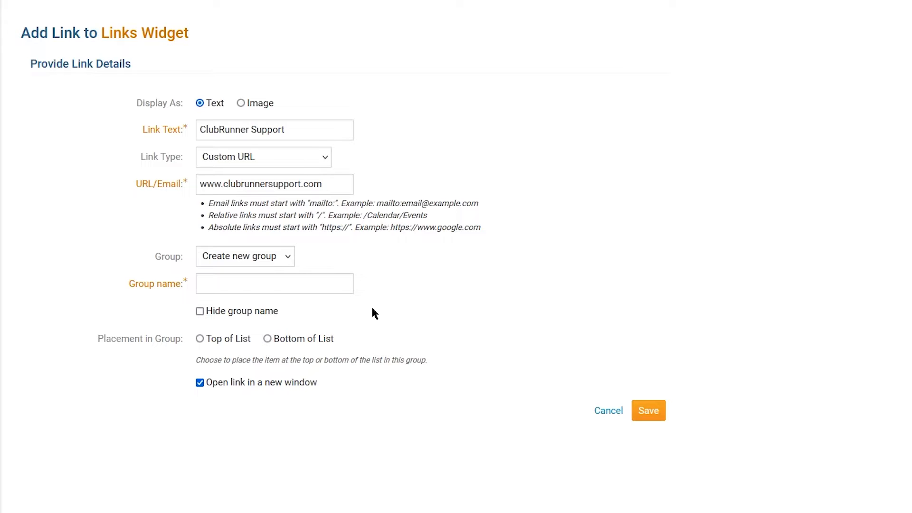
- Create the group "ClubRunner Links" for the link, save it, and return to the designer
click(352, 292)
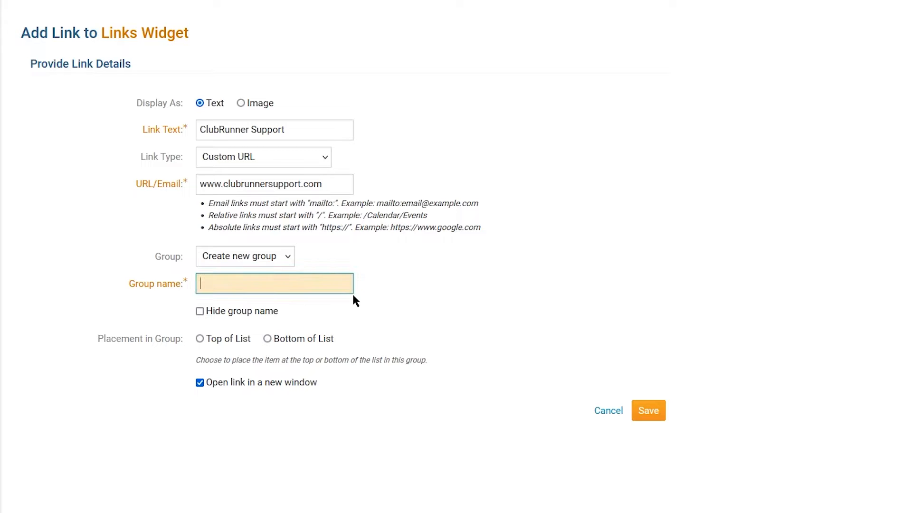
text(ClubRunner Links)
click(597, 268)
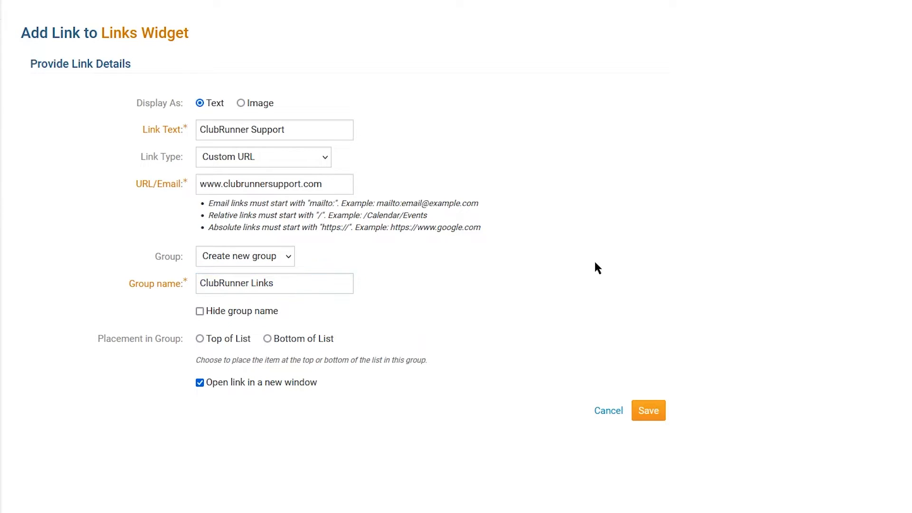
click(660, 417)
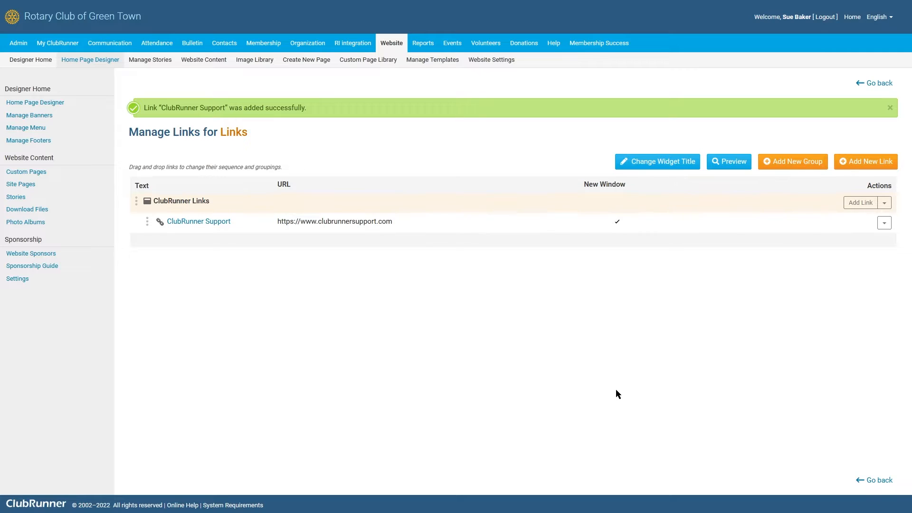
click(877, 90)
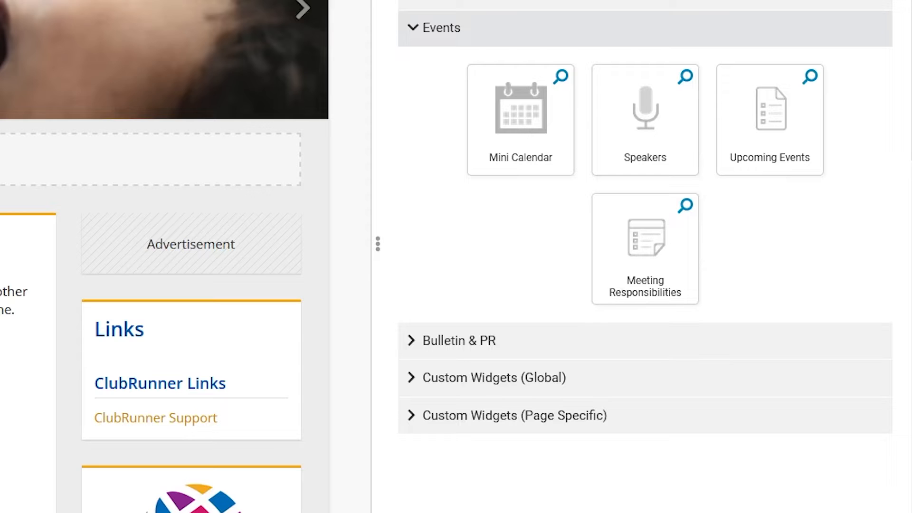
- Add the Upcoming Events widget to the right column above the Links widget and open its events list
drag(769, 123, 458, 147)
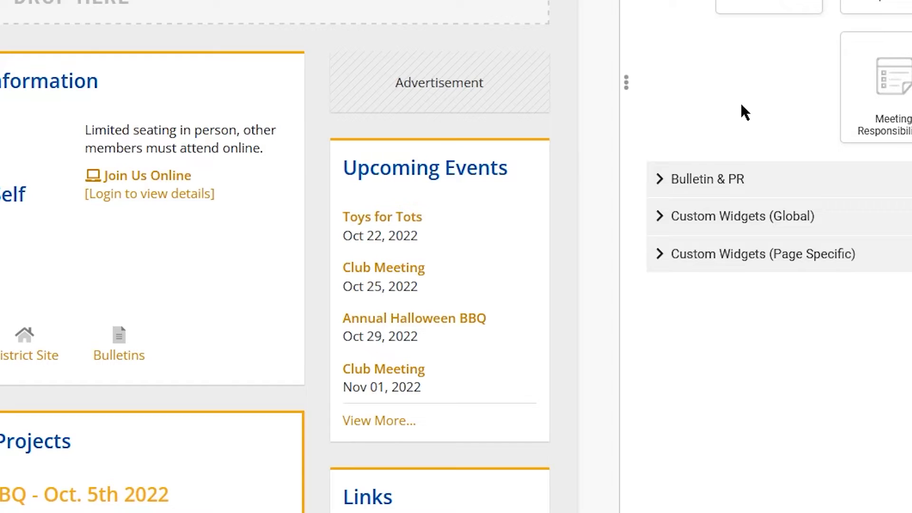
scroll(743, 112, down, 1)
mouse_move(487, 249)
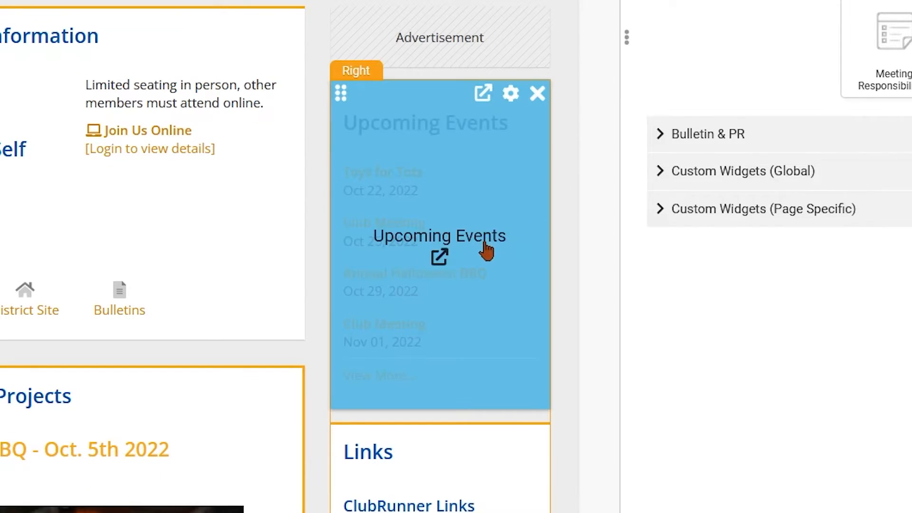
click(440, 259)
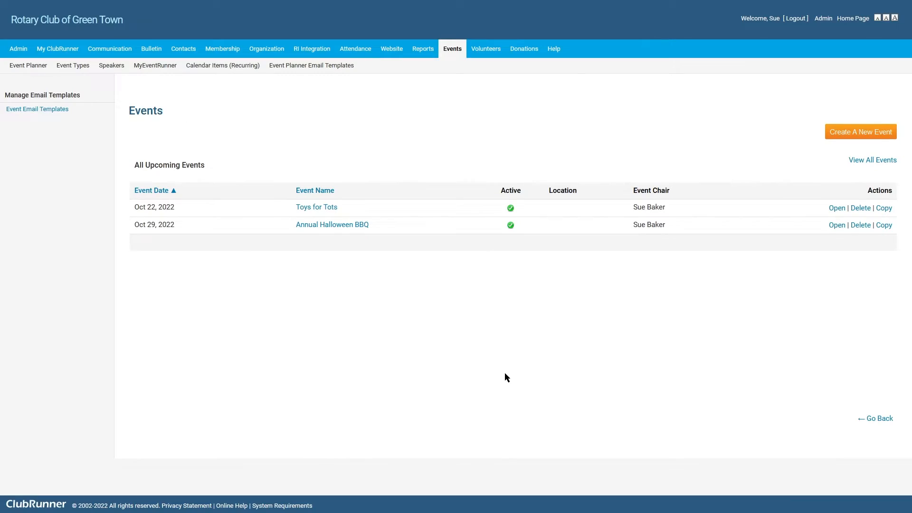
- Open the Toys for Tots event's details, review its fields and display options, and save the event
click(836, 209)
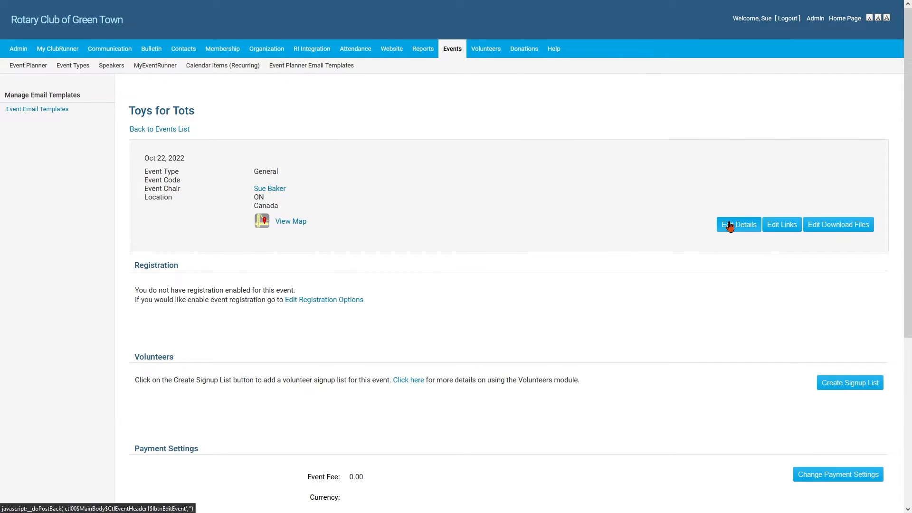
click(730, 228)
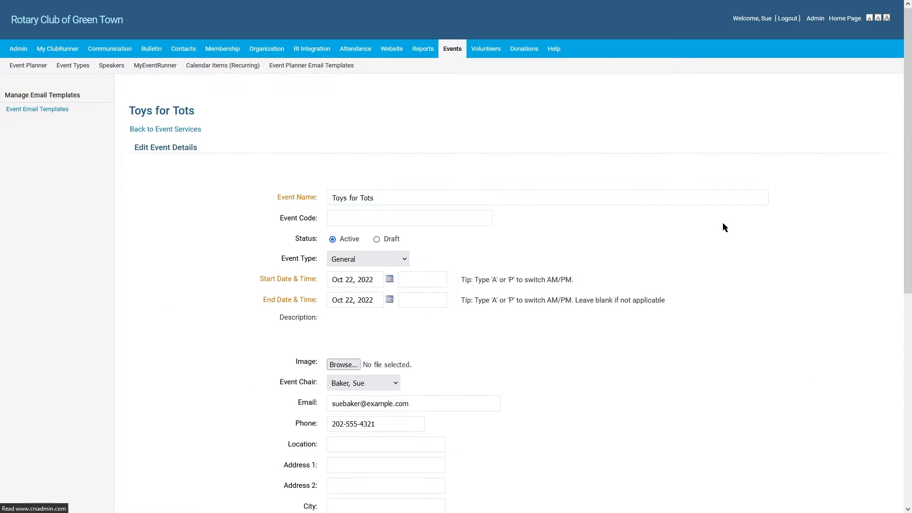
mouse_move(903, 137)
mouse_down()
mouse_move(886, 201)
mouse_move(872, 356)
mouse_up()
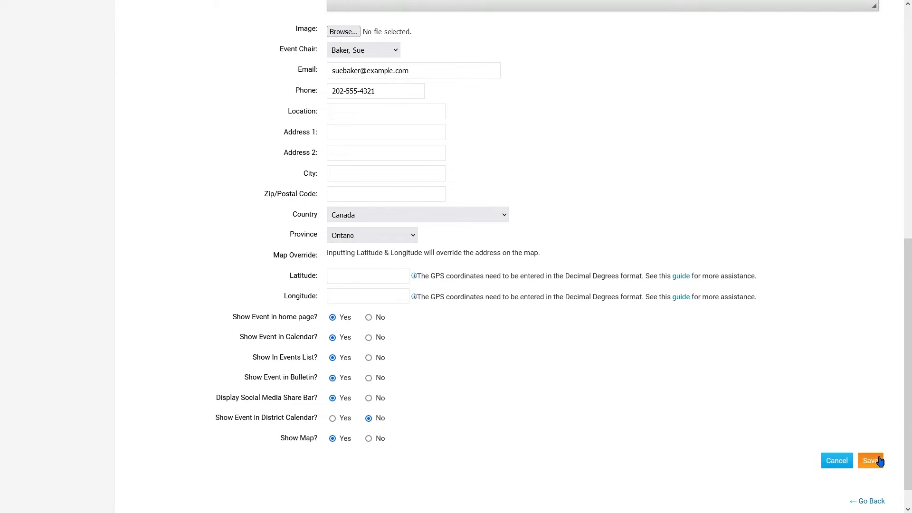
click(874, 462)
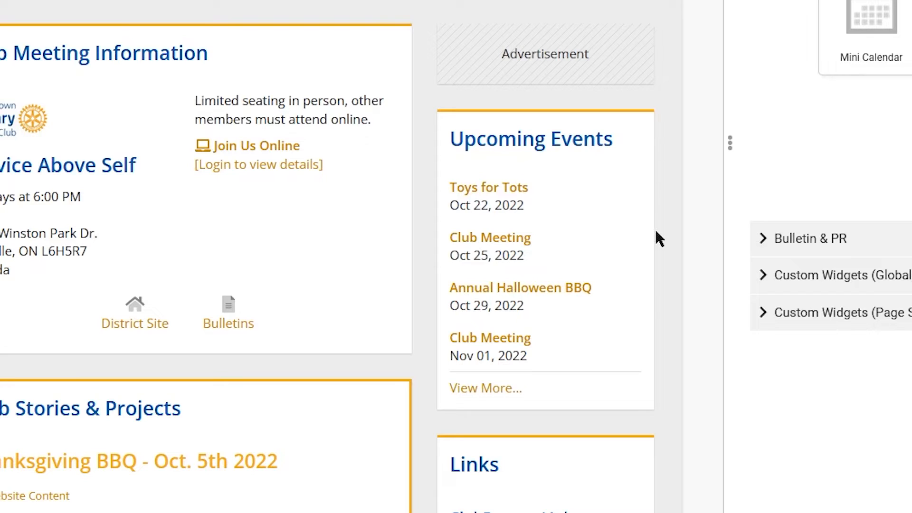
- Open the Upcoming Events widget's properties, review its header, content and display settings, and save them
mouse_move(630, 242)
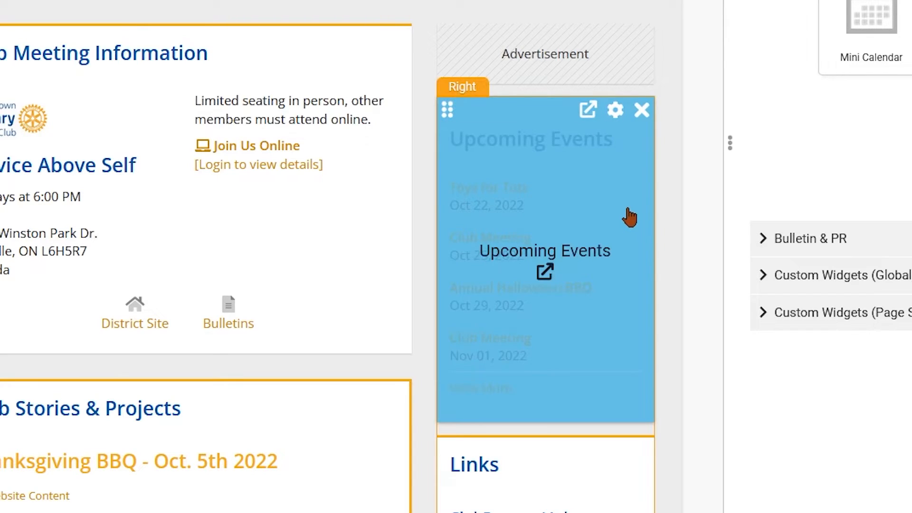
click(616, 112)
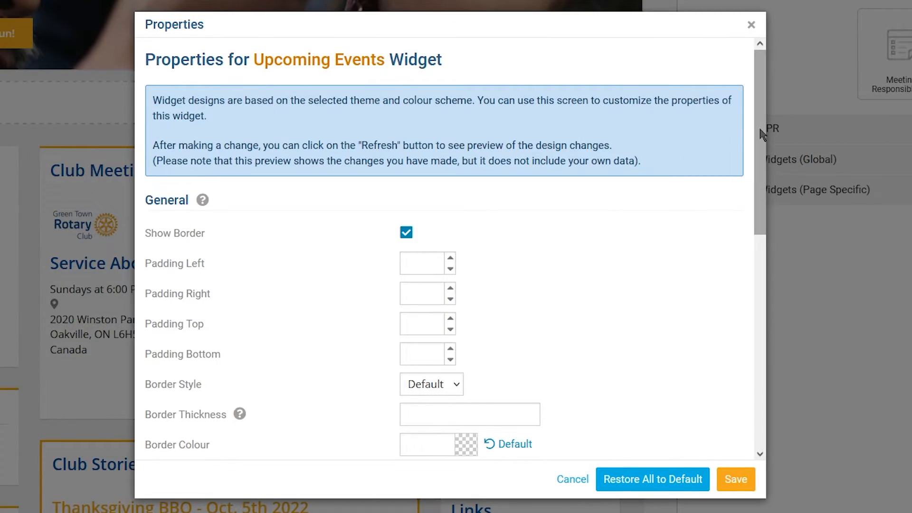
scroll(760, 138, down, 1)
drag(757, 154, 723, 383)
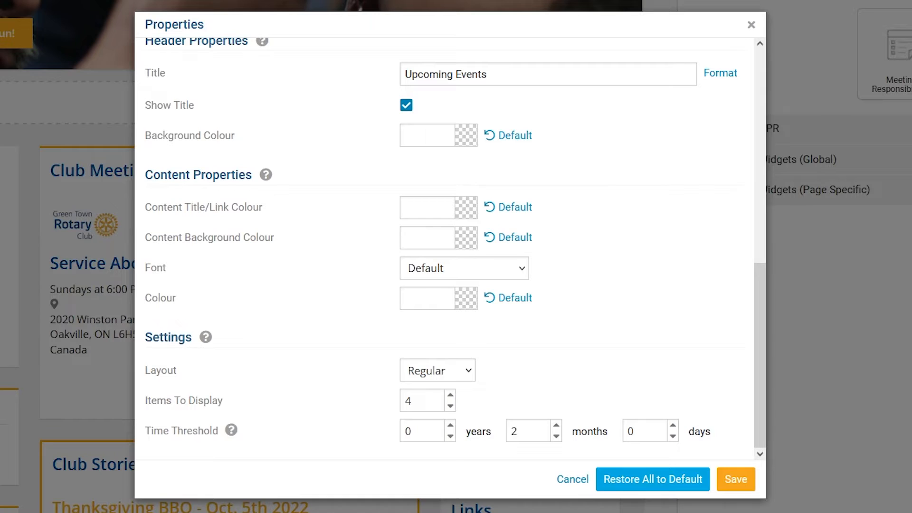
click(742, 480)
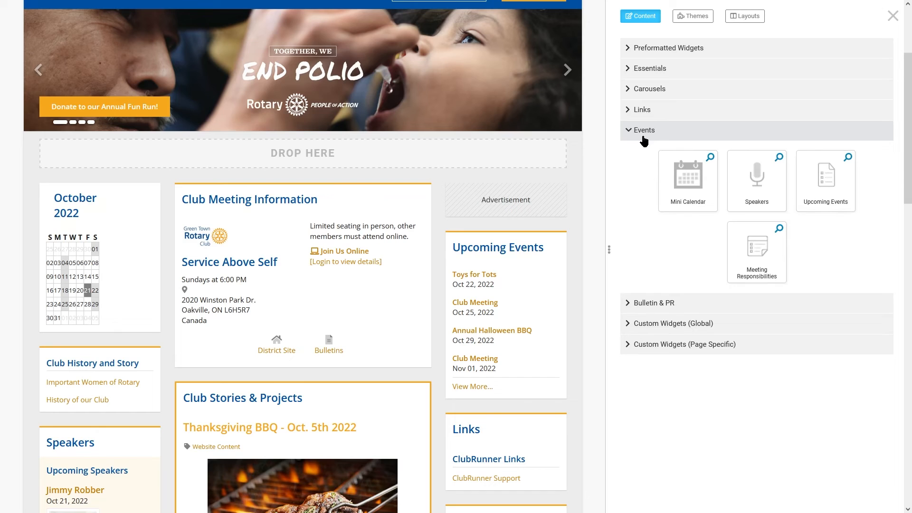
- Add the Bulletins widget from the Bulletin & PR category to the right column above Upcoming Events
click(645, 132)
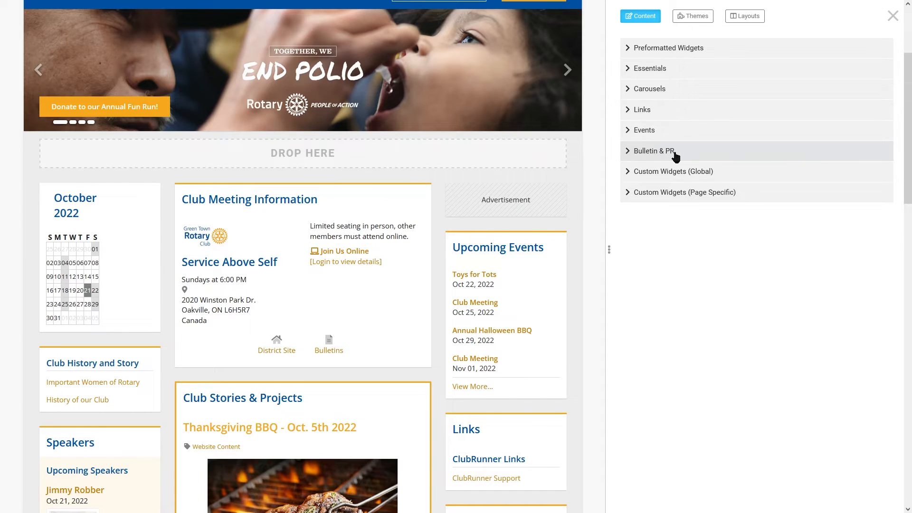
click(685, 155)
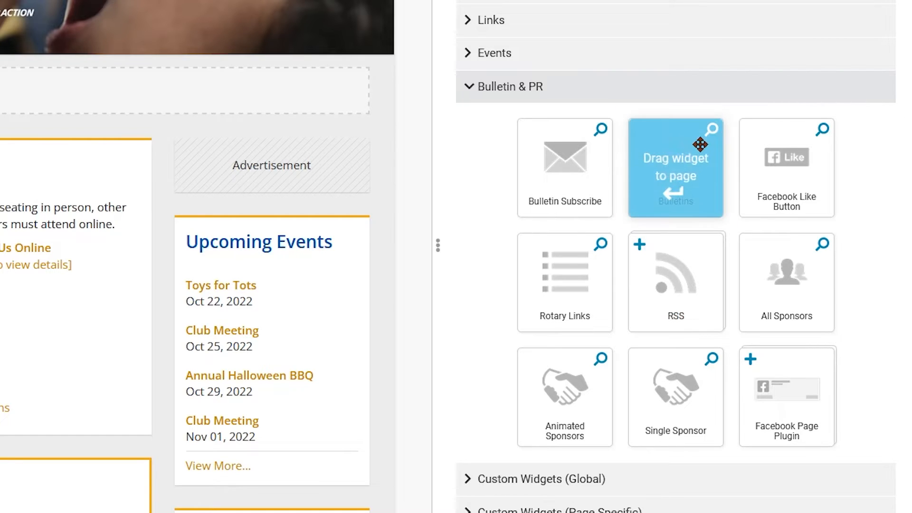
drag(687, 147, 278, 209)
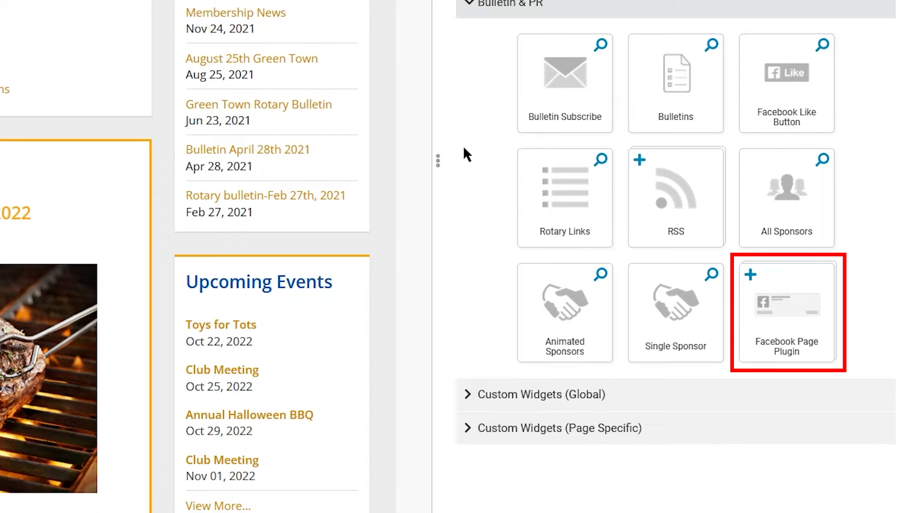
- Add a Facebook Page Plugin widget between Club Meeting Information and Club Stories & Projects, and open its plugin settings
drag(759, 361, 0, 167)
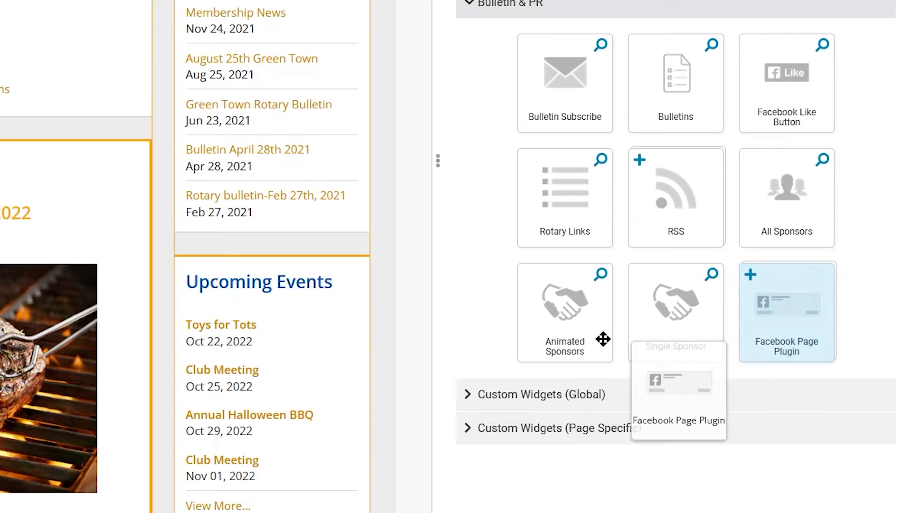
drag(221, 235, 222, 228)
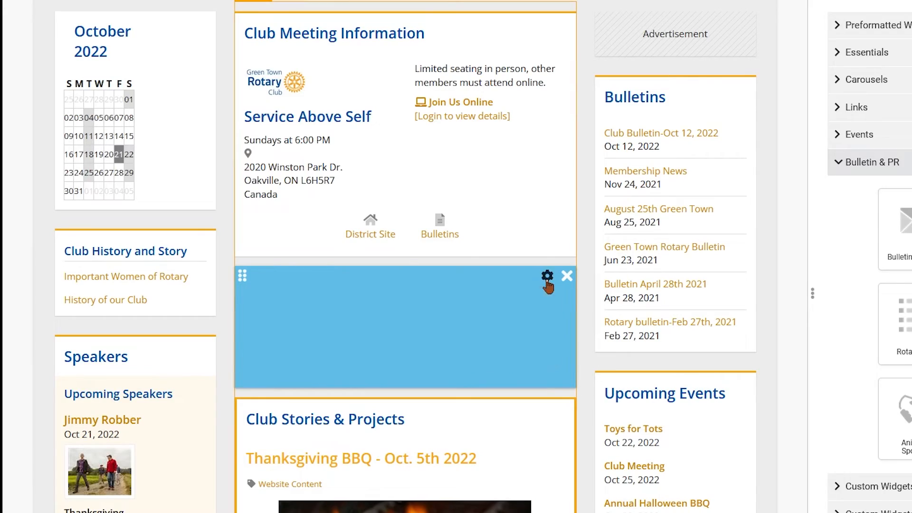
click(544, 273)
drag(758, 185, 756, 369)
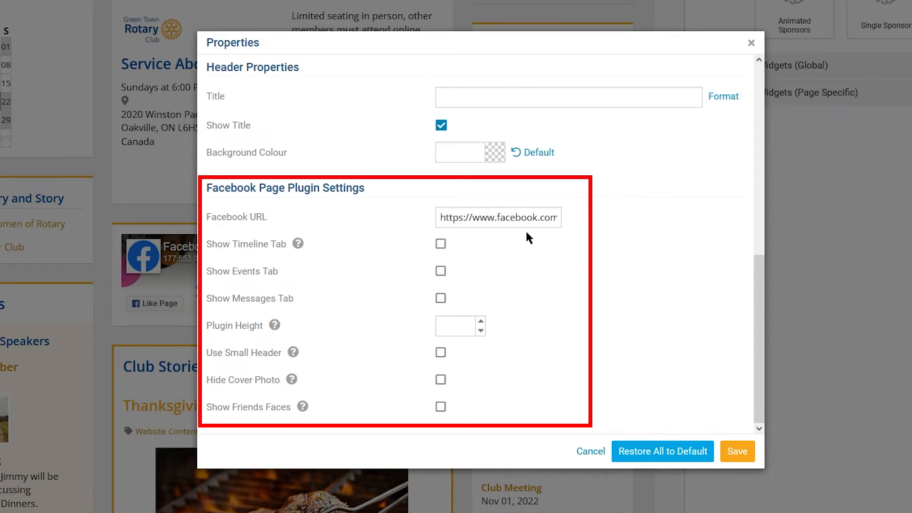
click(442, 215)
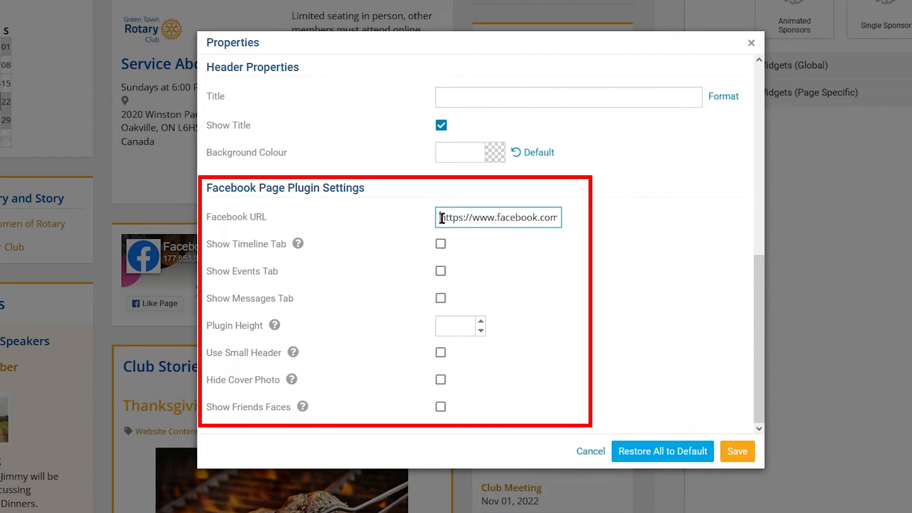
drag(442, 218, 547, 210)
click(543, 218)
double_click(543, 218)
key(ctrl+v)
text(uner)
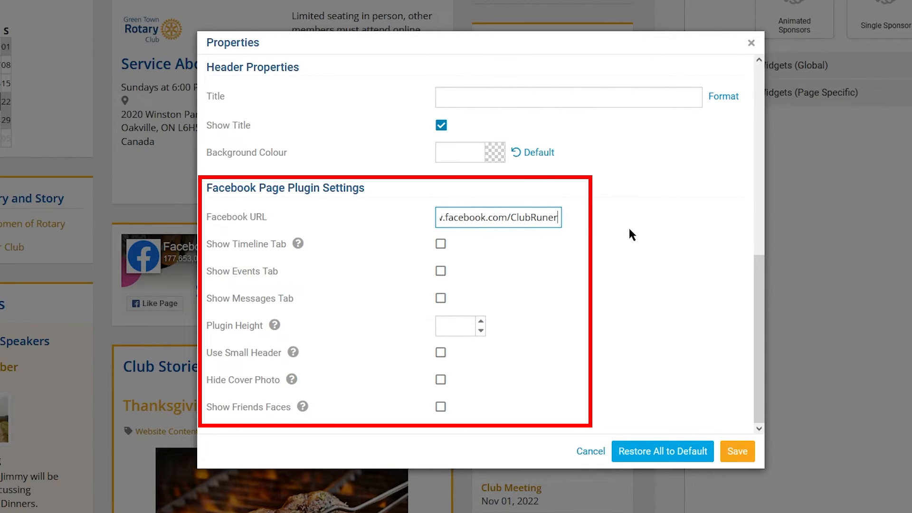
key(Left)
key(Left)
text(n)
- Enable the Timeline, Messages and Events tabs for the Facebook Page Plugin and save its properties
click(440, 244)
click(440, 298)
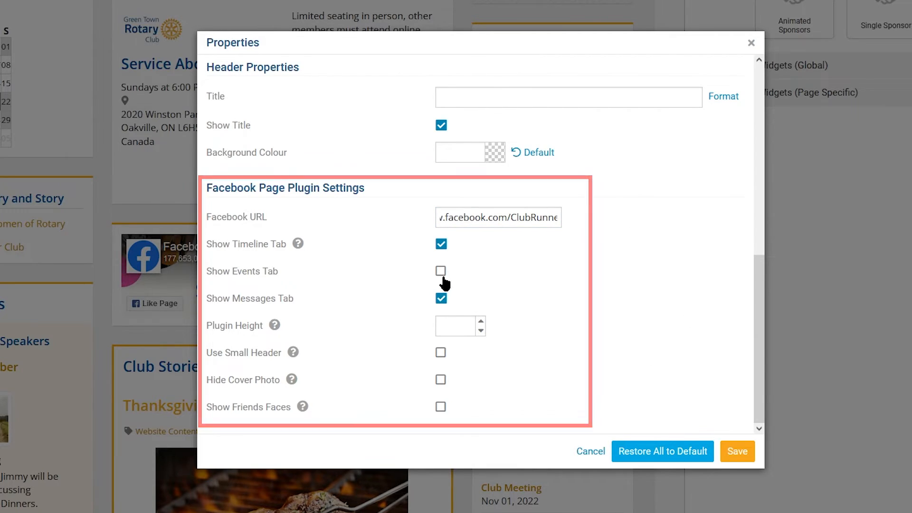
click(441, 270)
click(737, 450)
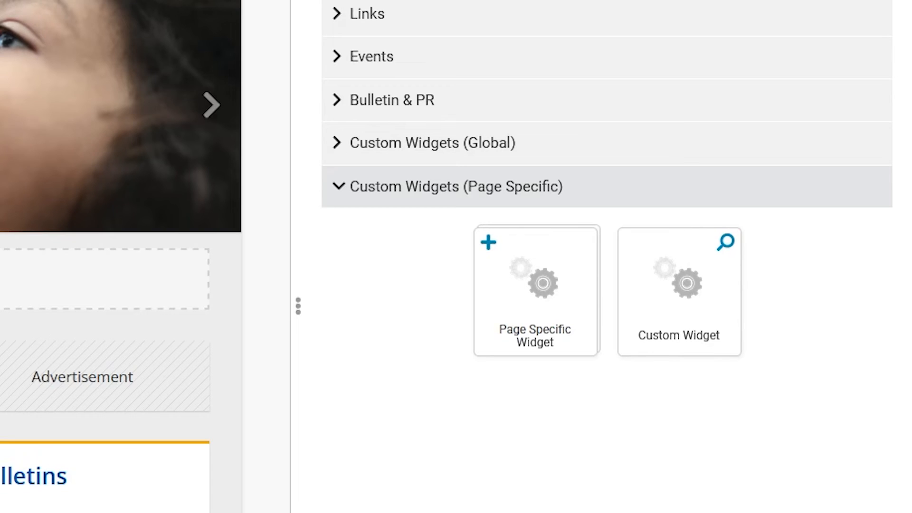
- Add the existing page-specific Custom Widget to the right column above the Bulletins widget
drag(655, 250, 120, 501)
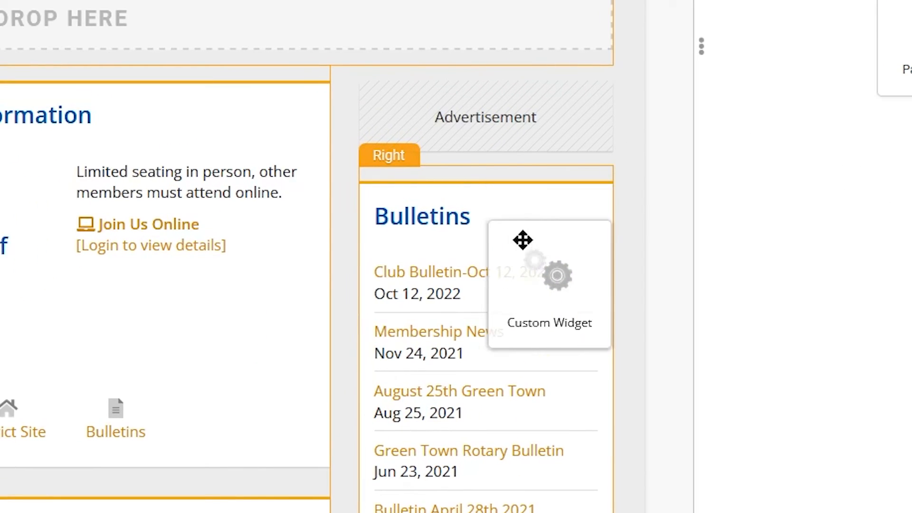
drag(522, 239, 509, 183)
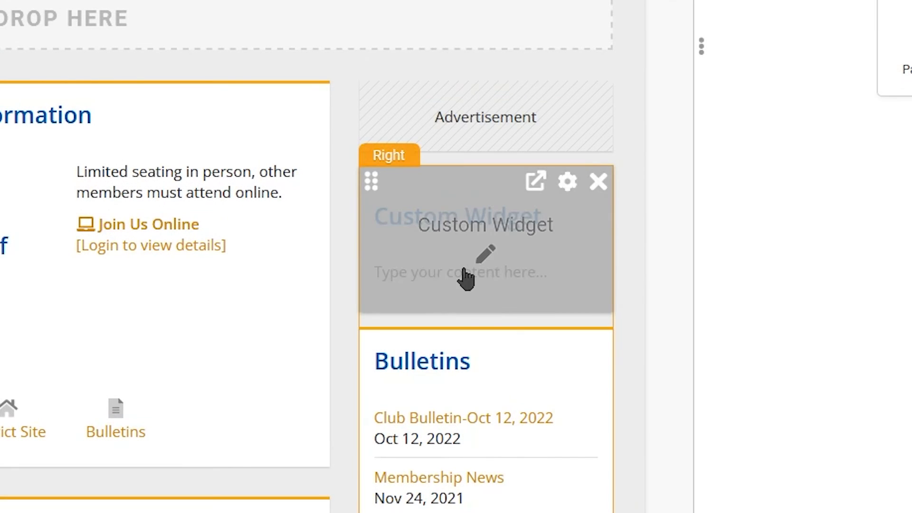
- Replace the Custom Widget's placeholder content with "Lets enter some text!" directly on the page
click(466, 278)
triple_click(596, 279)
text(L)
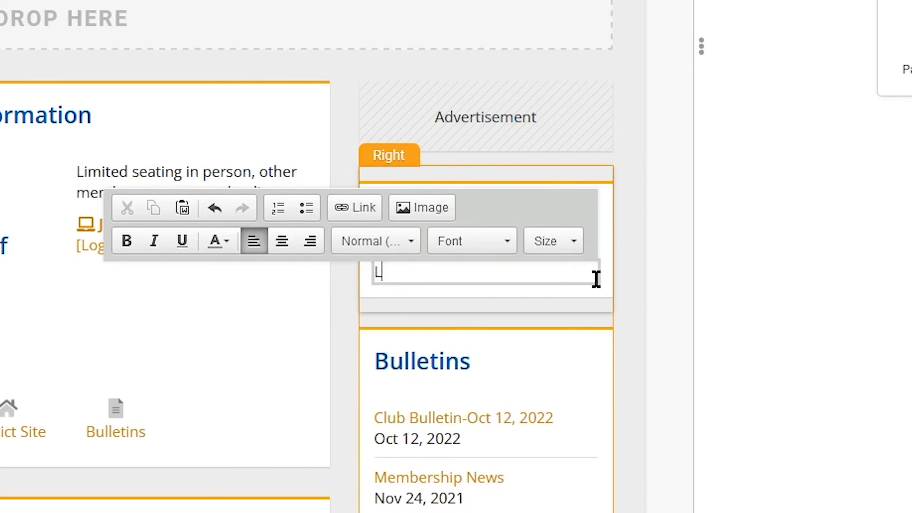
text(ets)
key(BackSpace)
key(BackSpace)
key(BackSpace)
key(BackSpace)
text(Lets enter some )
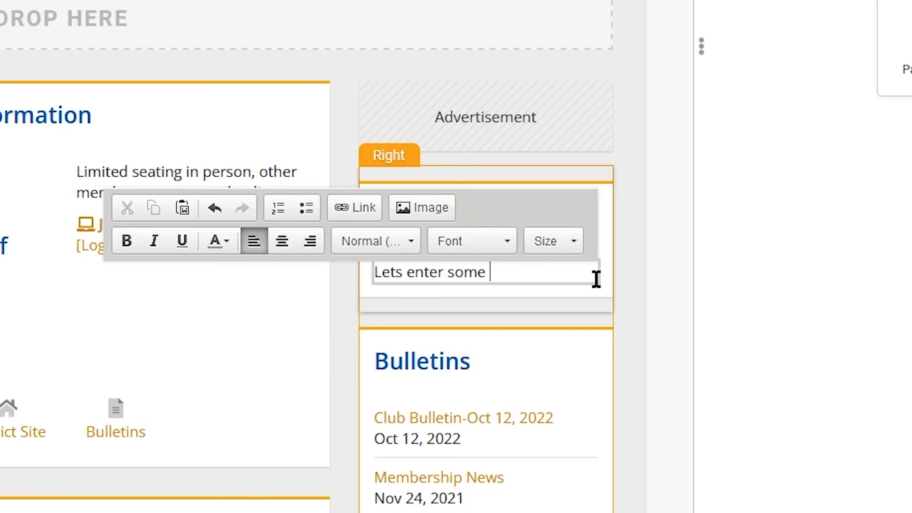
text(text!)
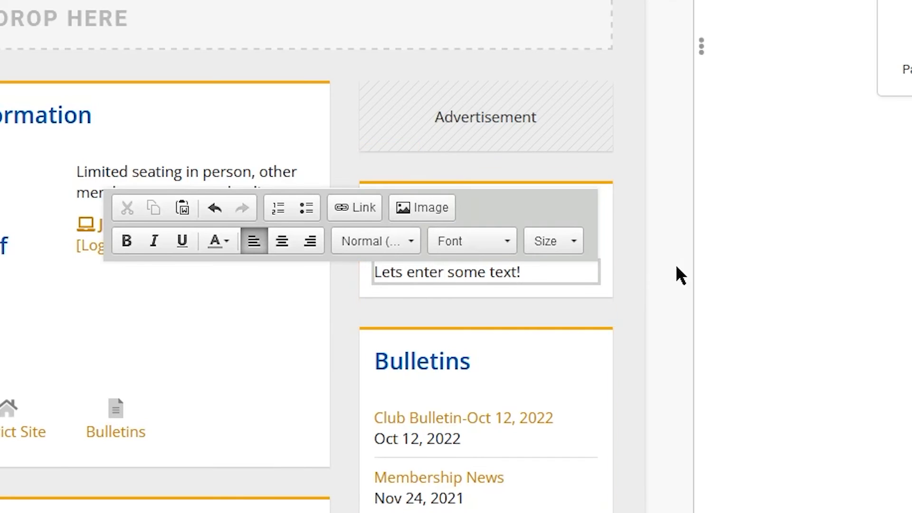
click(679, 275)
- Open the Custom Widget's full edit page, switch its content to HTML source view, and save and publish the widget
mouse_move(592, 301)
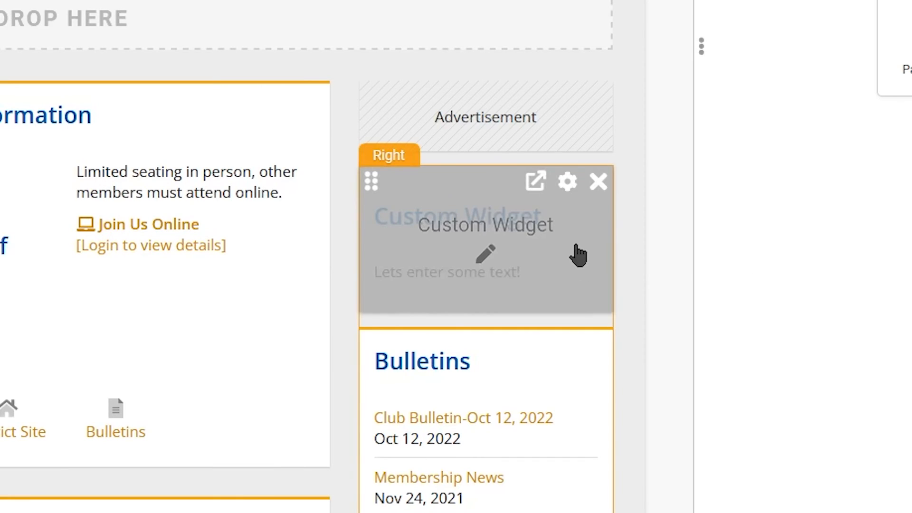
click(532, 190)
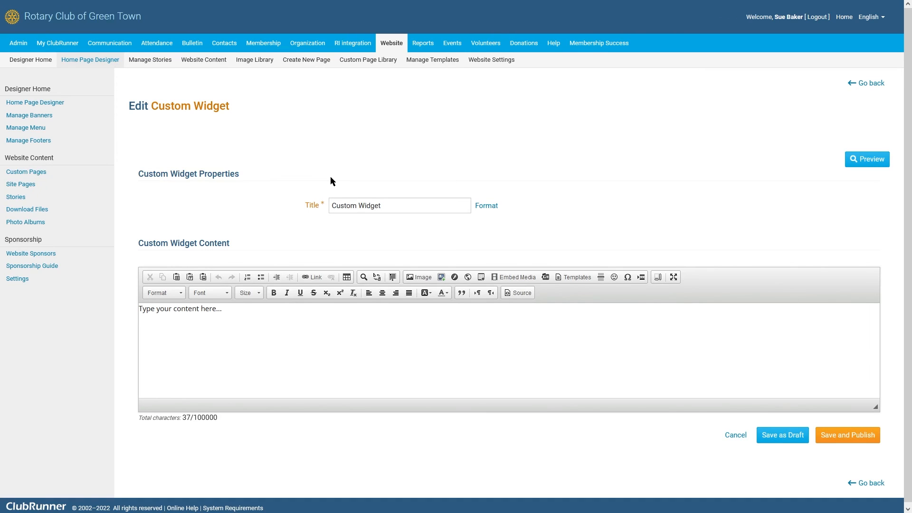
click(517, 293)
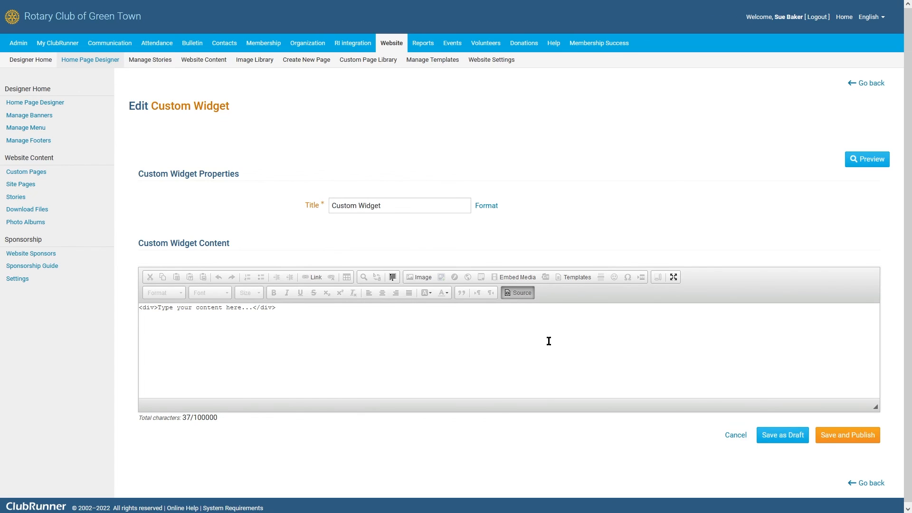
click(864, 434)
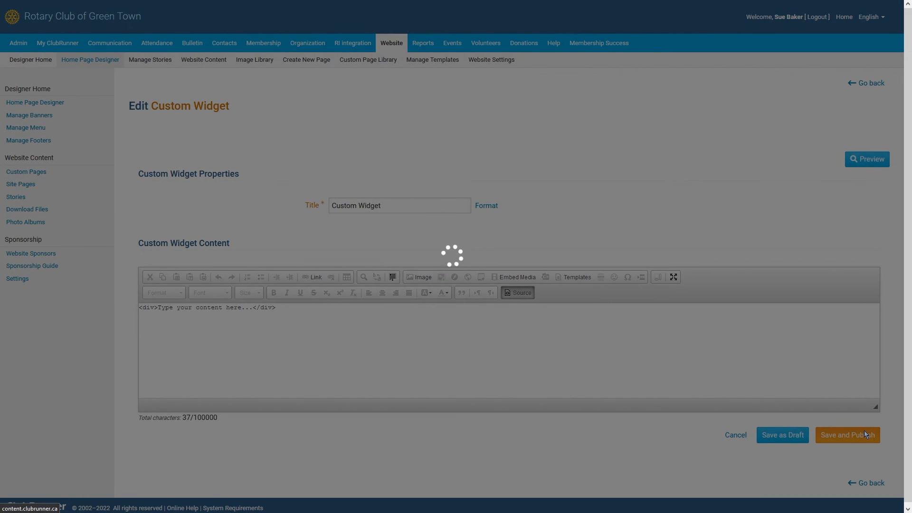